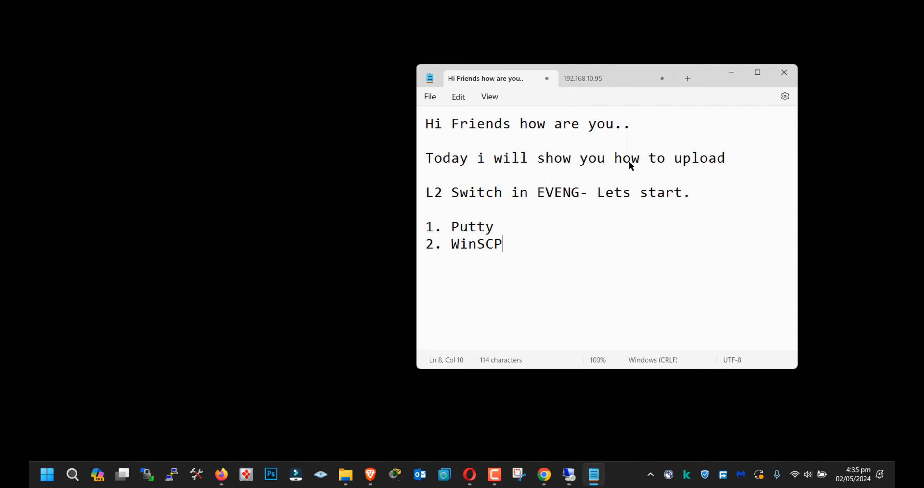
Step: End the WinSCP list item with a period and add a new paragraph reading "these things are required to uplaod the"
{"action": "type", "text": "."}
{"action": "key", "text": "Return"}
{"action": "key", "text": "Return"}
{"action": "type", "text": "these thing"}
{"action": "key", "text": "BackSpace"}
{"action": "type", "text": "ngs "}
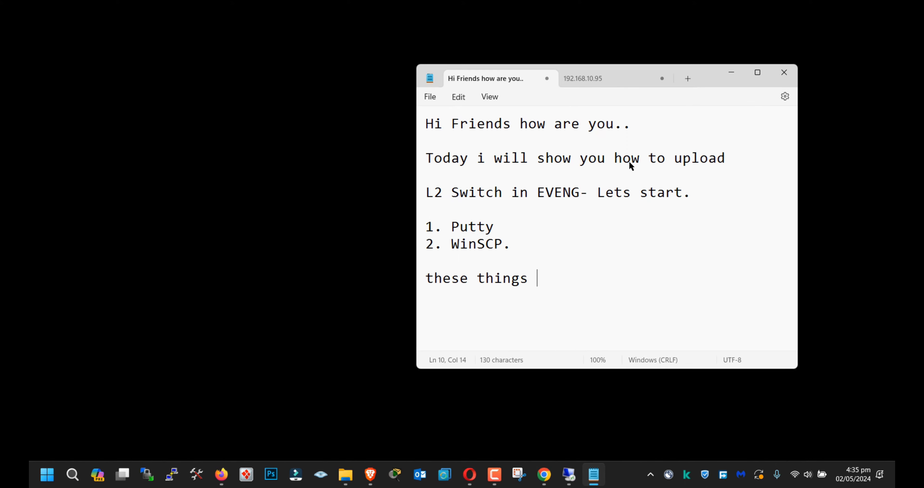
{"action": "type", "text": "are requir"}
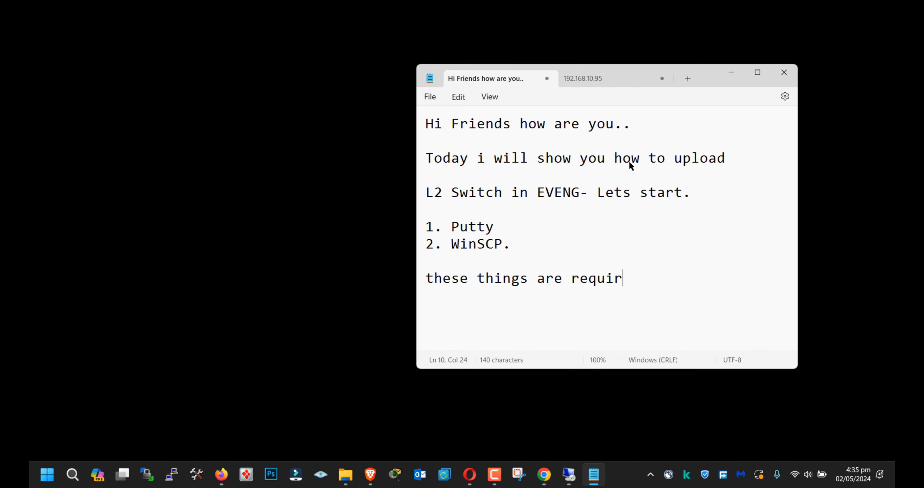
{"action": "type", "text": "ed to uplaod the"}
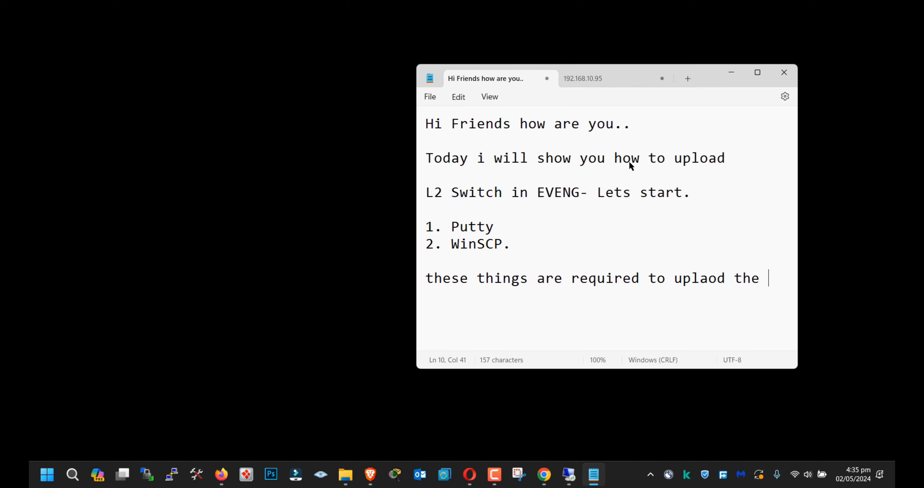
Step: Continue the note on a new line, after a blank one, with "image of switch into the EVE-NG"
{"action": "key", "text": "Return"}
{"action": "key", "text": "Return"}
{"action": "type", "text": "image of"}
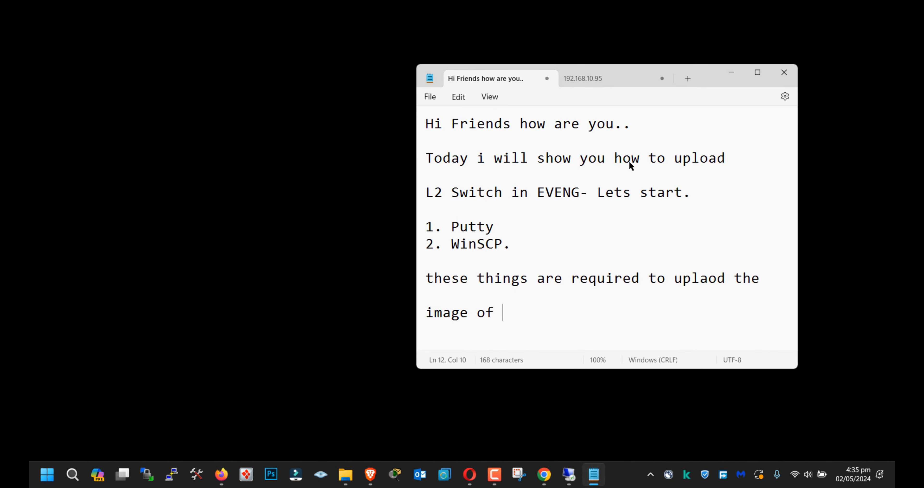
{"action": "type", "text": " swir"}
{"action": "key", "text": "BackSpace"}
{"action": "type", "text": "tch into theh"}
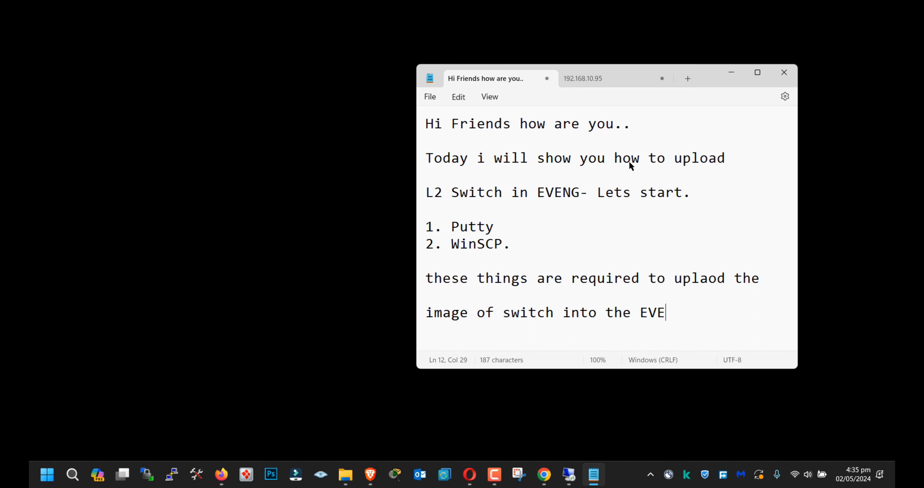
{"action": "type", "text": "EVE-NG"}
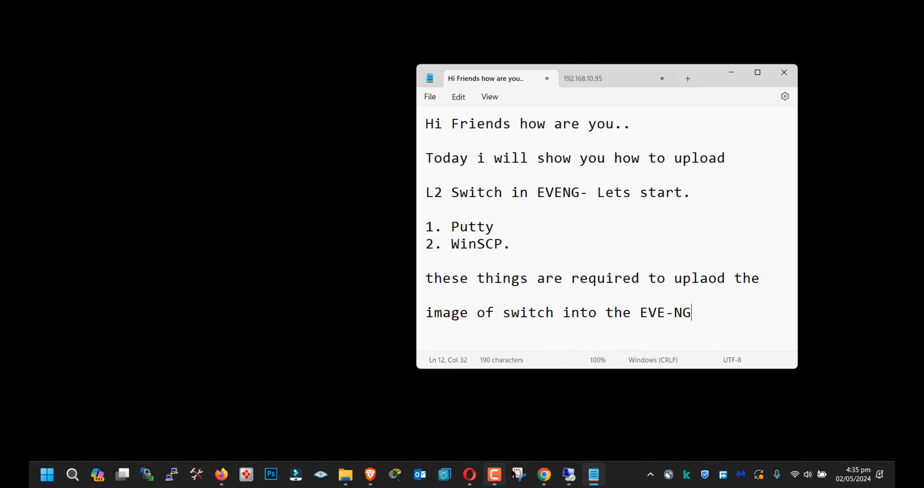
Step: Switch to the EVE-NG lab in Chrome and stop the nodes R4, VPC2 and VPC3
{"action": "mouse_move", "coordinate": [544, 474]}
{"action": "left_click", "coordinate": [582, 432]}
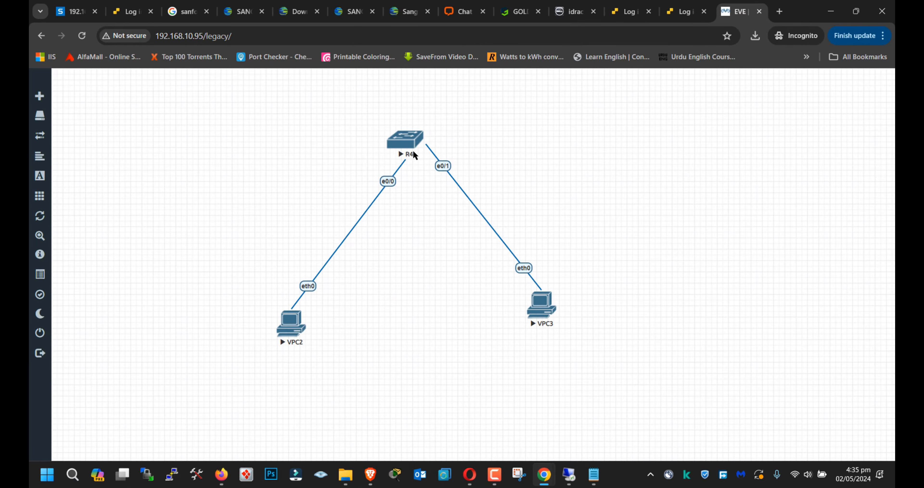
{"action": "left_click", "coordinate": [404, 141]}
{"action": "left_click", "coordinate": [445, 174]}
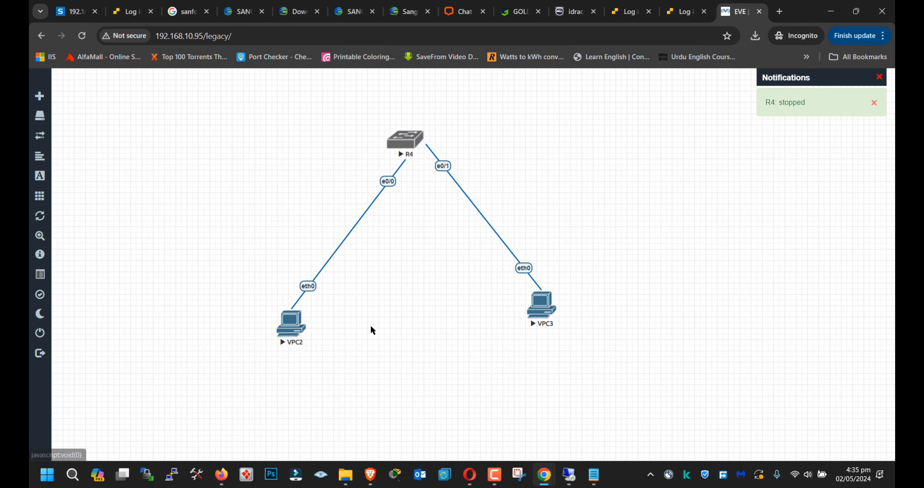
{"action": "left_click", "coordinate": [303, 327]}
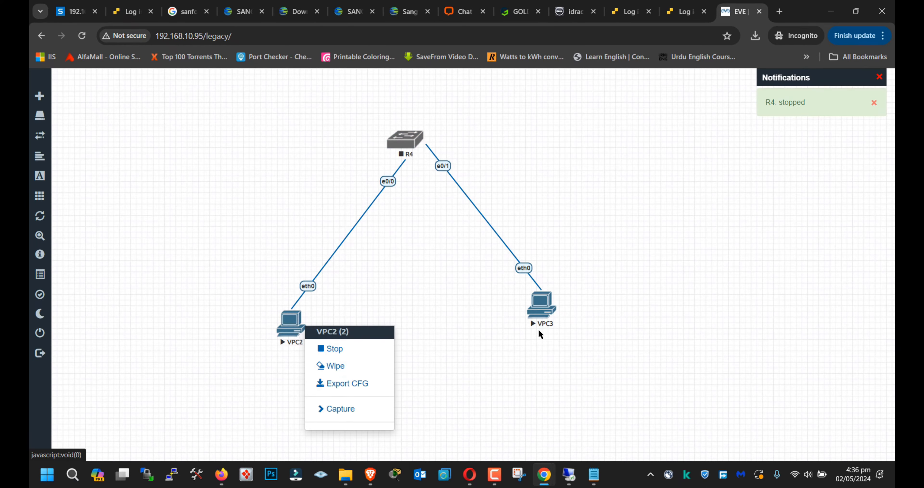
{"action": "left_click", "coordinate": [356, 356]}
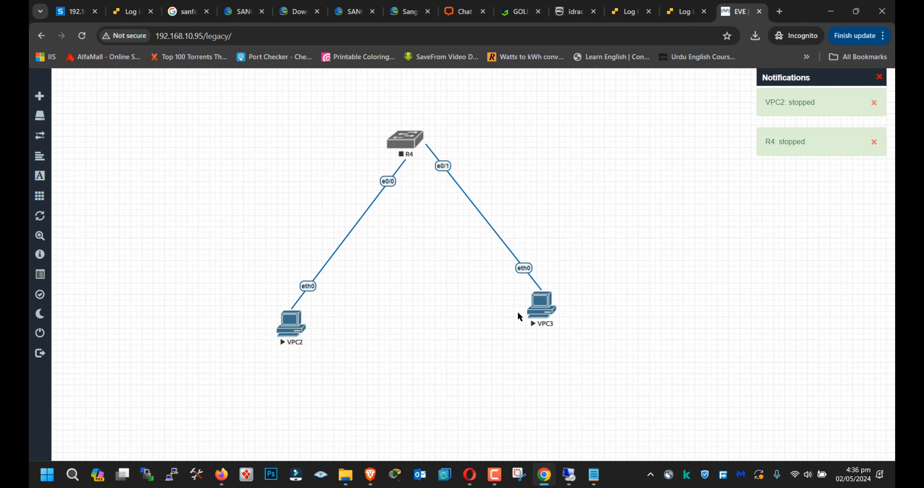
{"action": "left_click", "coordinate": [540, 310]}
{"action": "left_click", "coordinate": [556, 333]}
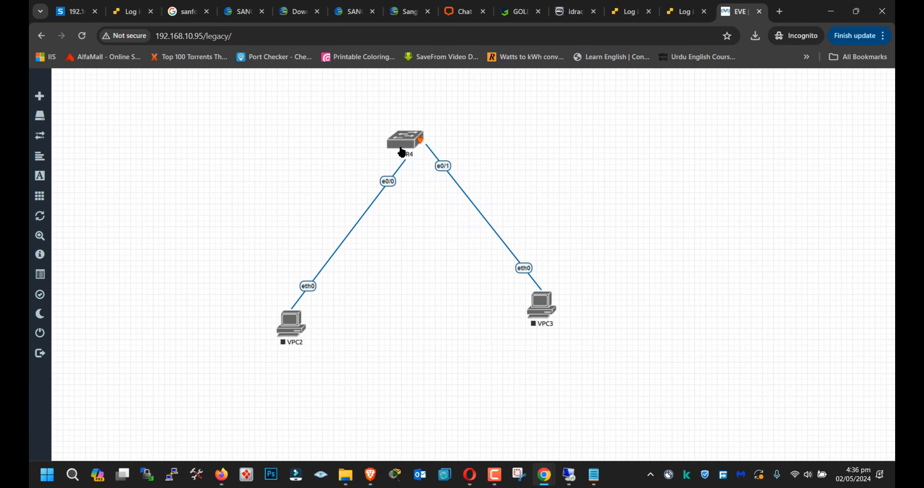
Step: Delete the nodes R4, VPC2 and VPC3 from the lab topology, confirming each deletion
{"action": "right_click", "coordinate": [407, 147]}
{"action": "left_click", "coordinate": [437, 288]}
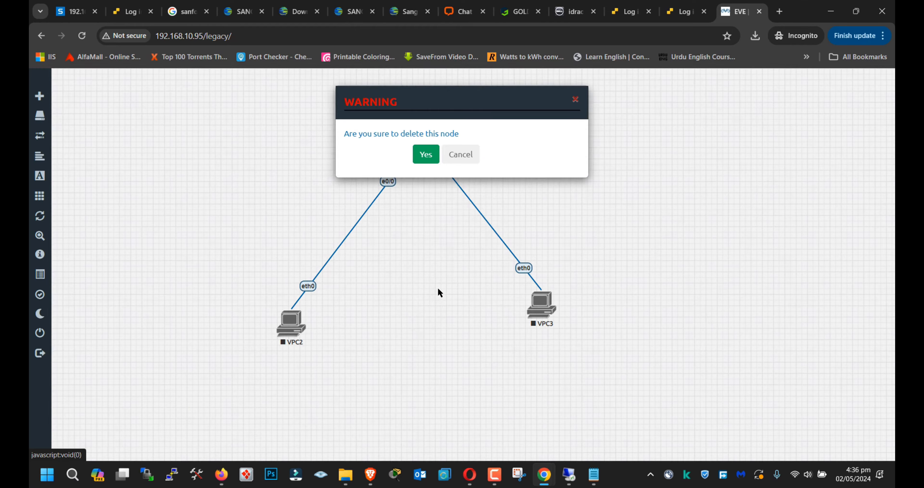
{"action": "left_click", "coordinate": [423, 153]}
{"action": "right_click", "coordinate": [293, 333]}
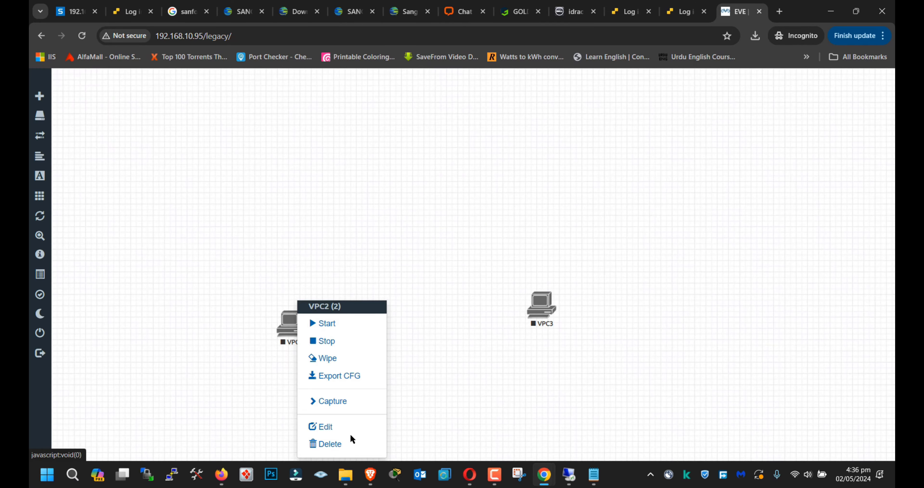
{"action": "left_click", "coordinate": [351, 443]}
{"action": "left_click", "coordinate": [434, 151]}
{"action": "right_click", "coordinate": [537, 288]}
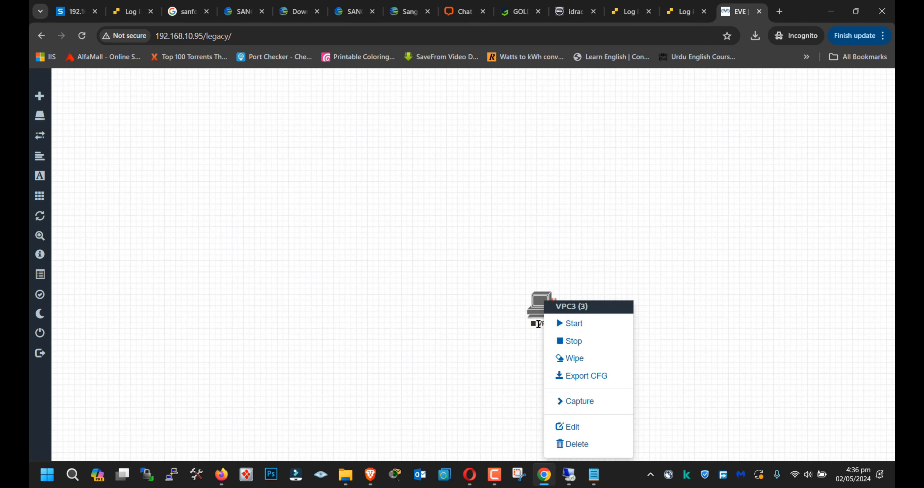
{"action": "left_click", "coordinate": [577, 443]}
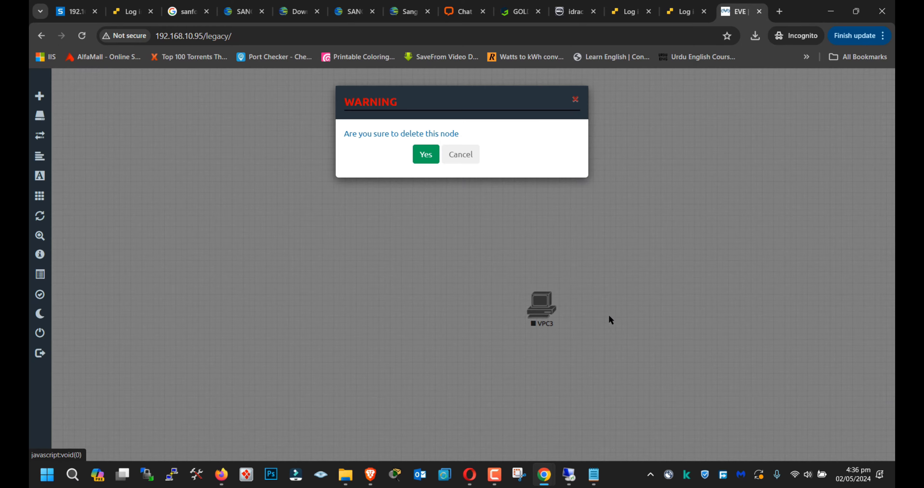
{"action": "left_click", "coordinate": [426, 155]}
Step: Switch to Notepad and add a new paragraph reading "this is my EVENG-Server."
{"action": "left_click", "coordinate": [593, 474]}
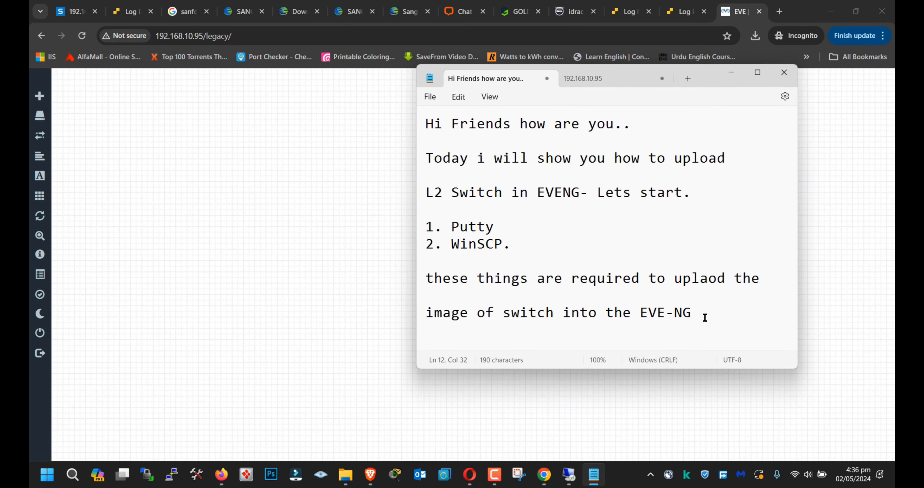
{"action": "key", "text": "Return"}
{"action": "key", "text": "Return"}
{"action": "type", "text": "this is my "}
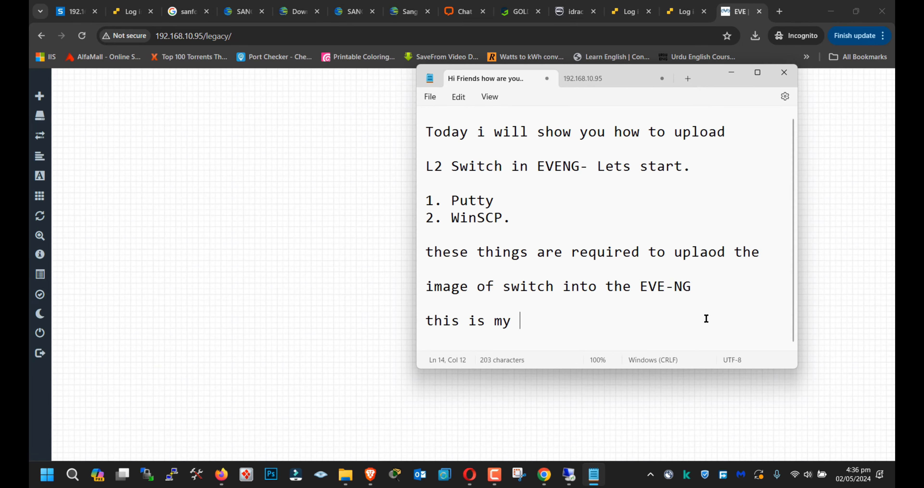
{"action": "type", "text": "EVENG-Server."}
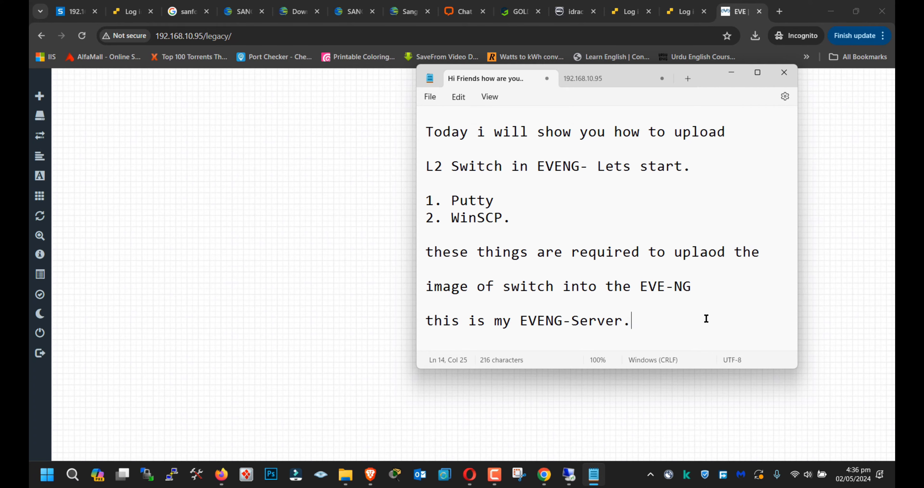
Step: Add another paragraph at the end of the note reading "lets upload the images"
{"action": "key", "text": "Return"}
{"action": "key", "text": "Return"}
{"action": "type", "text": "lets "}
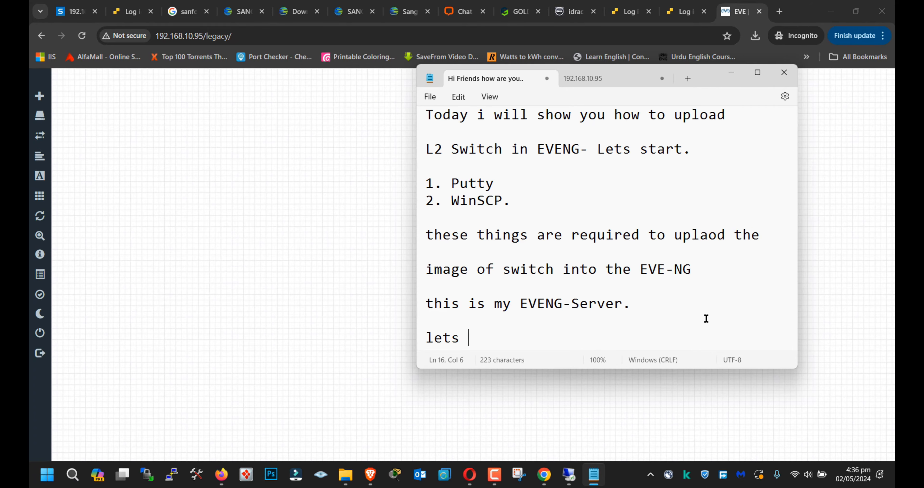
{"action": "type", "text": "upload the images"}
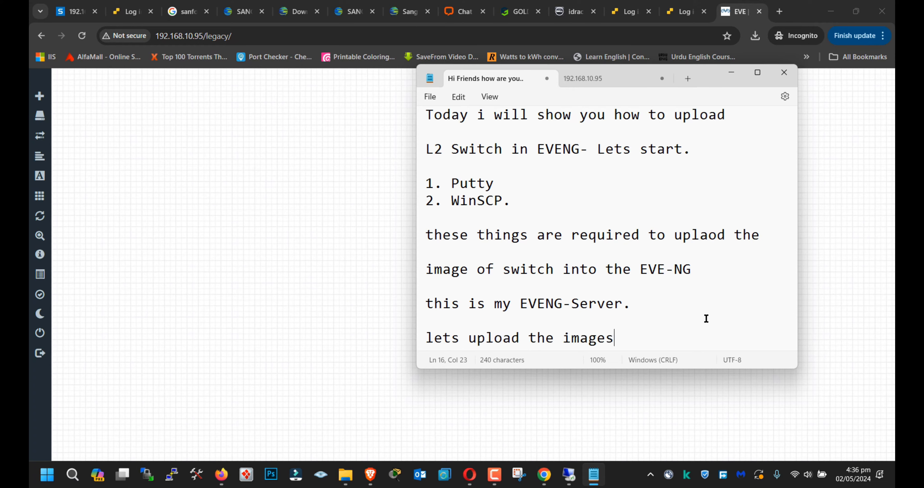
Step: Launch WinSCP and copy the server address 192.168.10.95 from the other Notepad note
{"action": "left_click", "coordinate": [157, 474]}
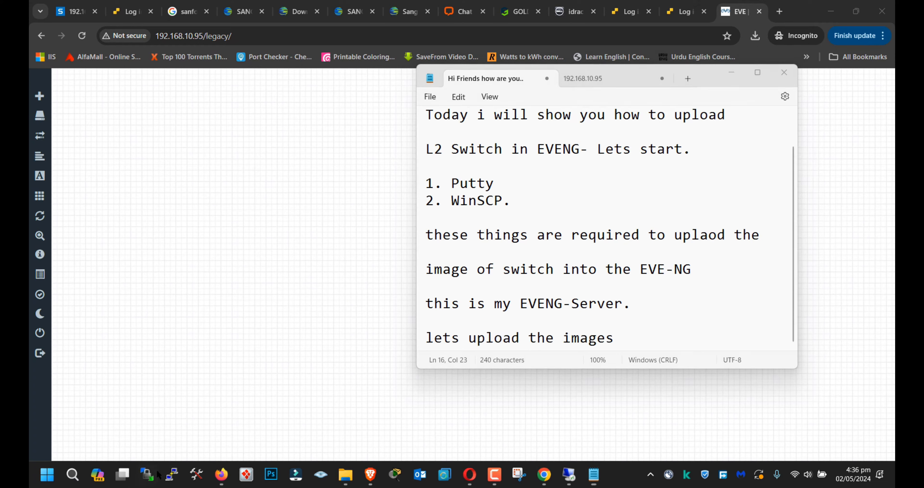
{"action": "left_click", "coordinate": [578, 79]}
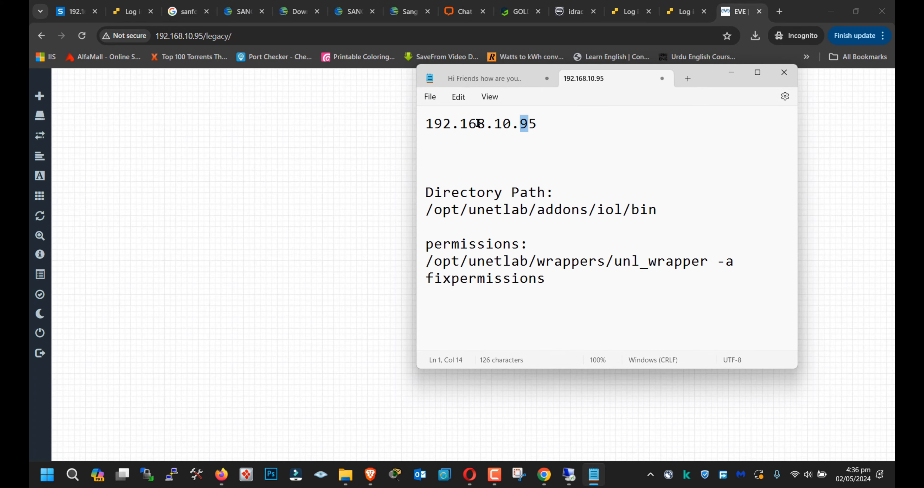
{"action": "left_click_drag", "start_coordinate": [426, 124], "coordinate": [540, 125]}
{"action": "key", "text": "ctrl+c"}
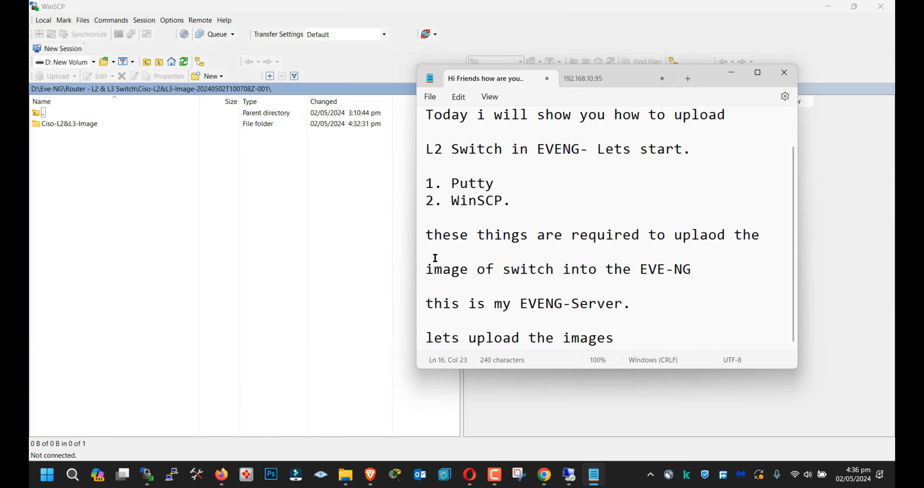
{"action": "left_click", "coordinate": [521, 15]}
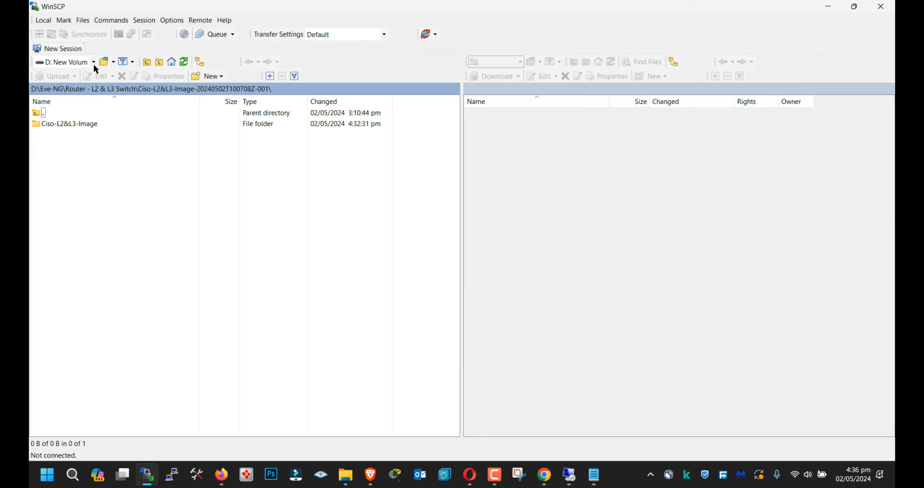
Step: Set the host name of the new SFTP session to the copied address 192.168.10.95 and start the login
{"action": "left_click", "coordinate": [514, 186]}
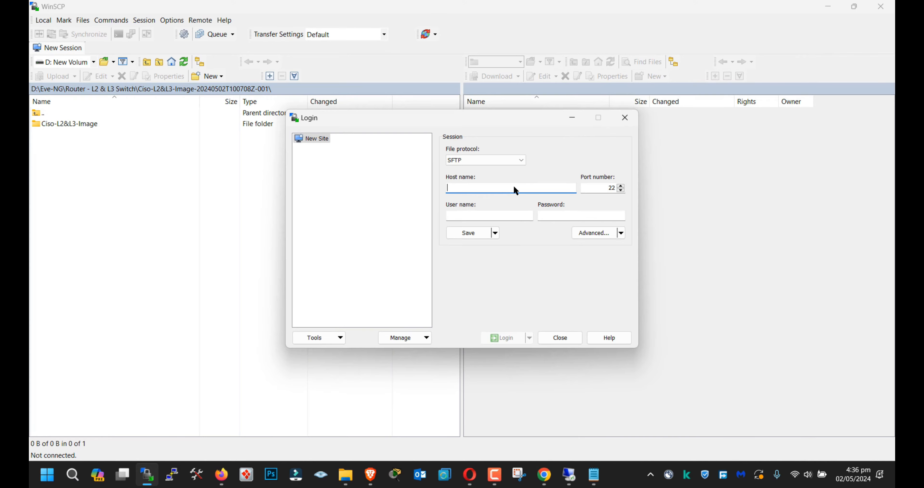
{"action": "key", "text": "ctrl+super+v"}
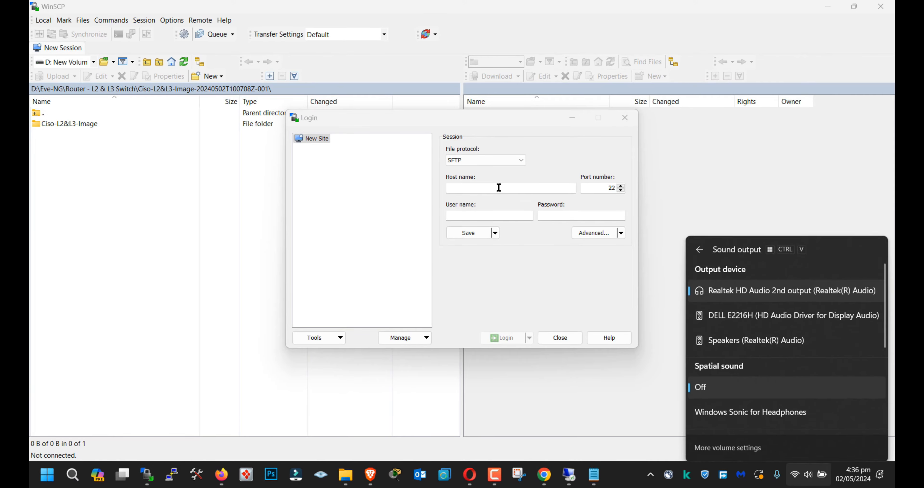
{"action": "left_click", "coordinate": [499, 188]}
{"action": "key", "text": "ctrl+v"}
{"action": "left_click", "coordinate": [509, 337]}
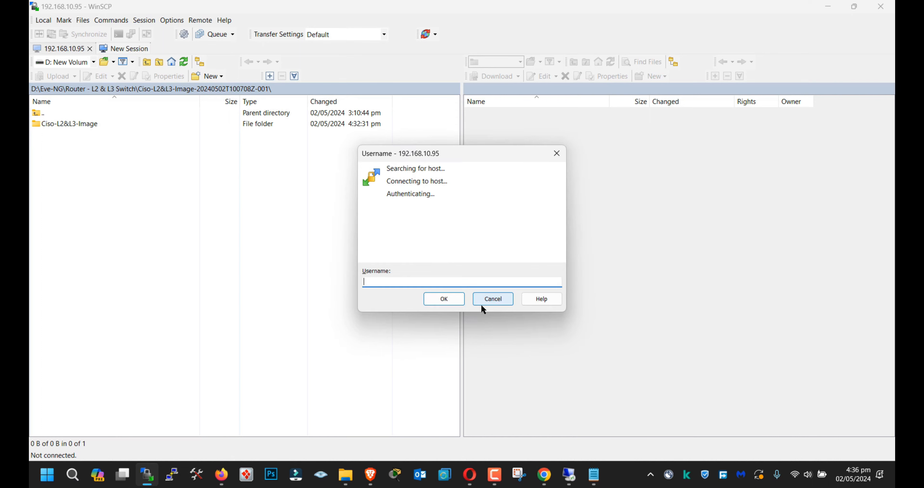
Step: Log in to the server with the username root and the account password
{"action": "type", "text": "root"}
{"action": "key", "text": "BackSpace"}
{"action": "key", "text": "BackSpace"}
{"action": "key", "text": "BackSpace"}
{"action": "key", "text": "BackSpace"}
{"action": "type", "text": "root"}
{"action": "key", "text": "Return"}
{"action": "type", "text": "eve"}
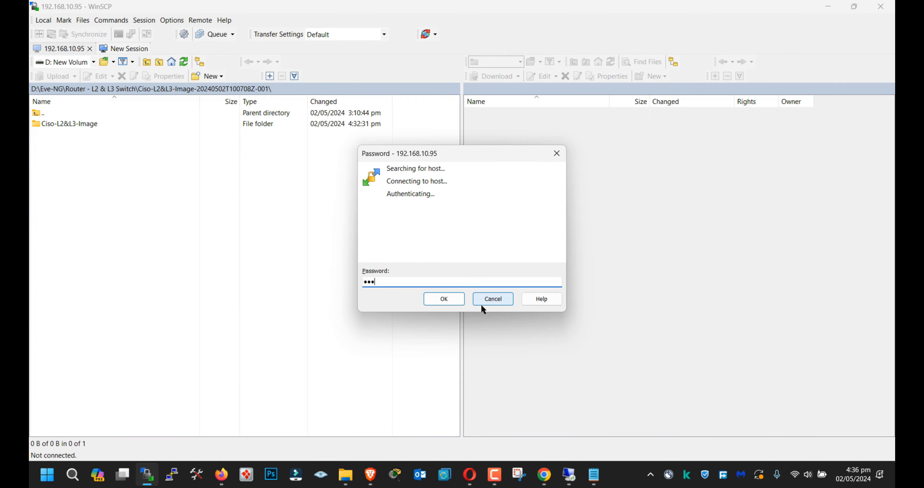
{"action": "key", "text": "Return"}
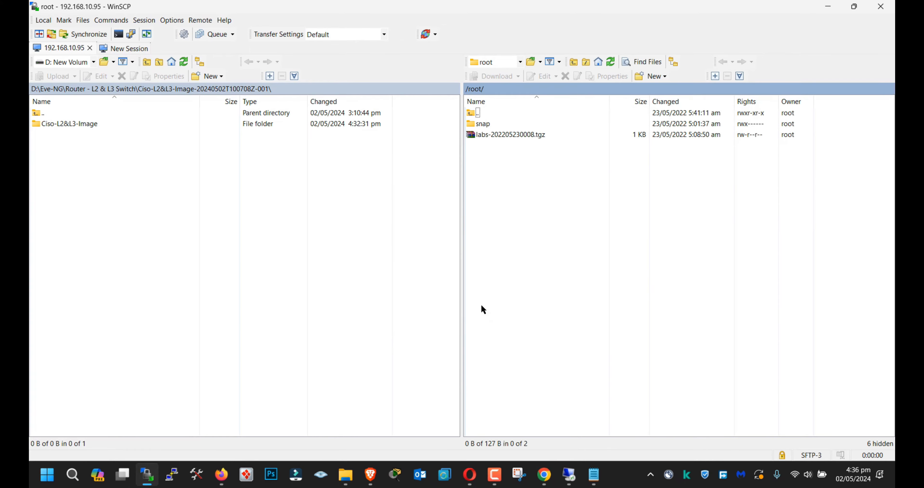
Step: Browse the remote server from its root directory through opt, unetlab, addons and iol into the lib folder
{"action": "double_click", "coordinate": [498, 116]}
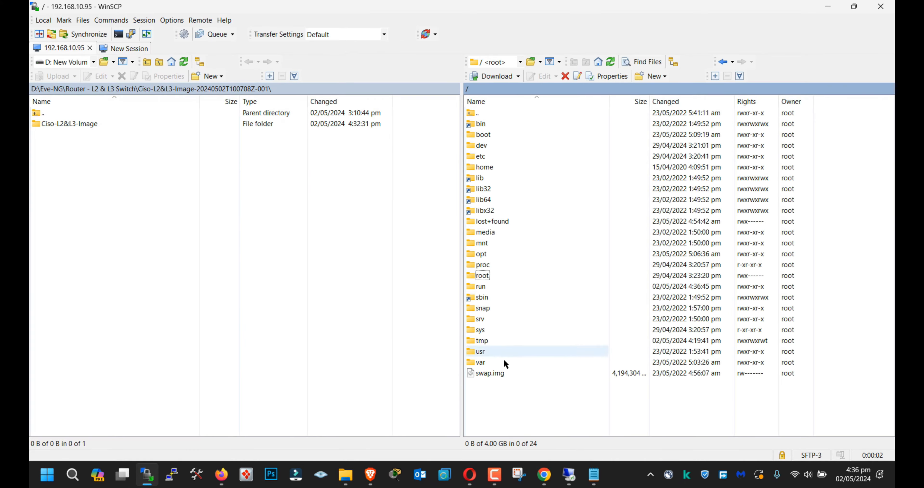
{"action": "left_click", "coordinate": [505, 232]}
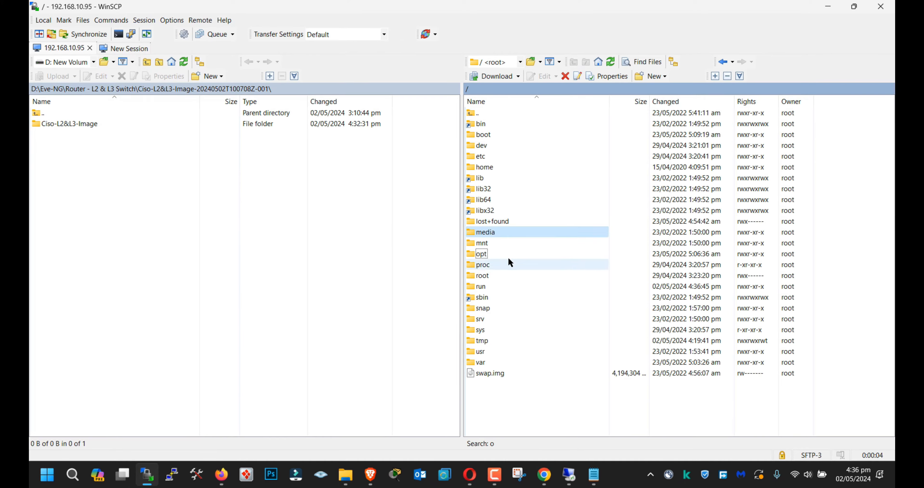
{"action": "key", "text": "o"}
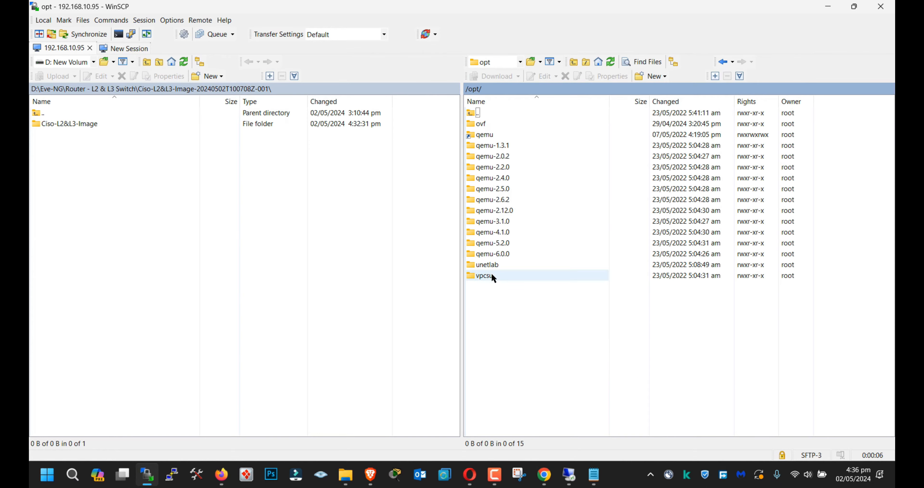
{"action": "double_click", "coordinate": [495, 263]}
{"action": "double_click", "coordinate": [495, 123]}
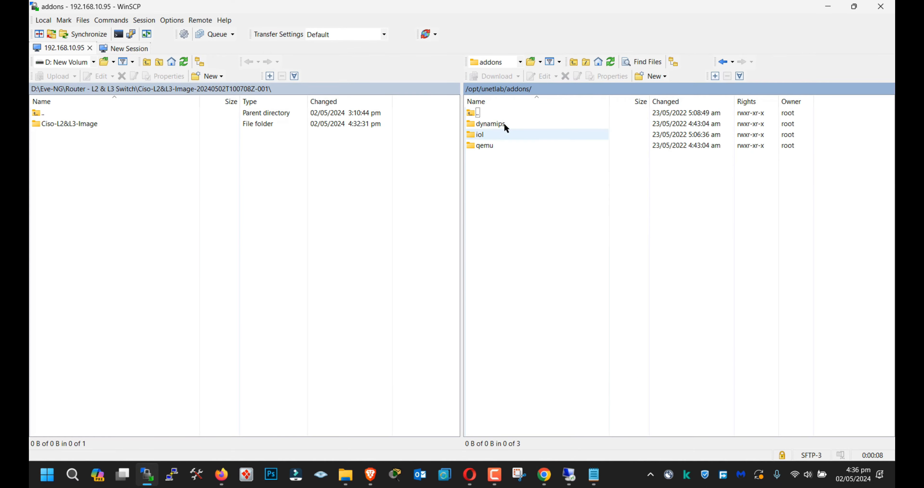
{"action": "double_click", "coordinate": [484, 135]}
{"action": "double_click", "coordinate": [485, 133]}
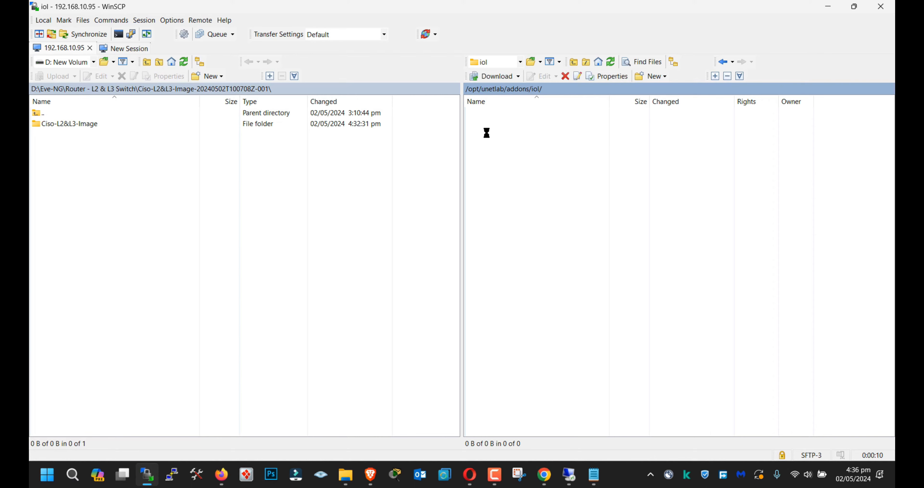
Step: Leave the remote lib folder, open the neighbouring iol/bin folder and check its directory path
{"action": "double_click", "coordinate": [584, 89]}
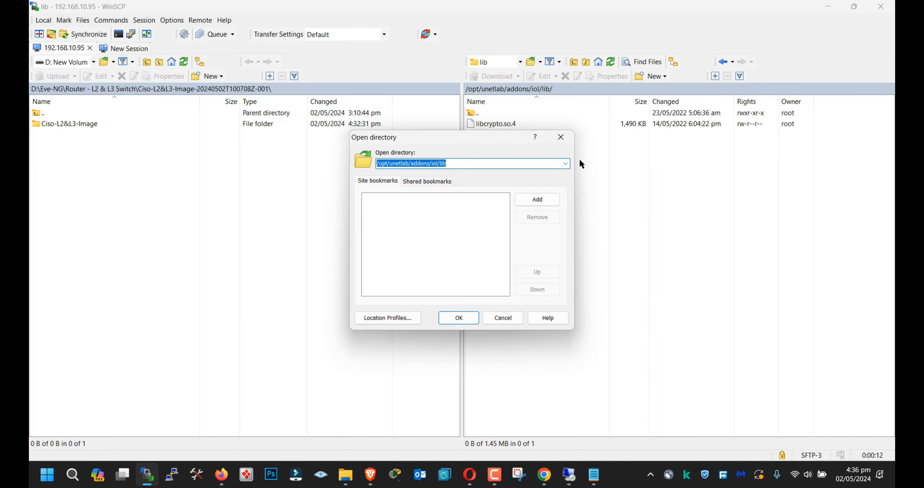
{"action": "left_click", "coordinate": [561, 138]}
{"action": "double_click", "coordinate": [483, 113]}
{"action": "double_click", "coordinate": [481, 123]}
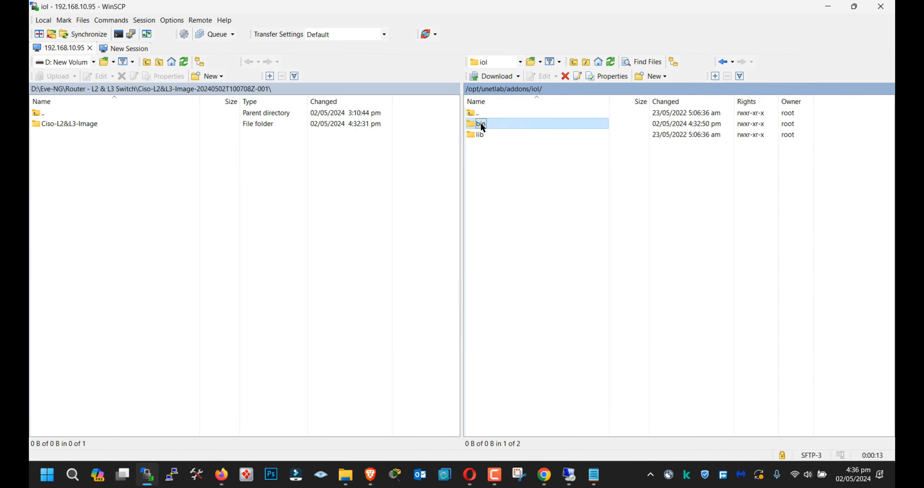
{"action": "double_click", "coordinate": [604, 88]}
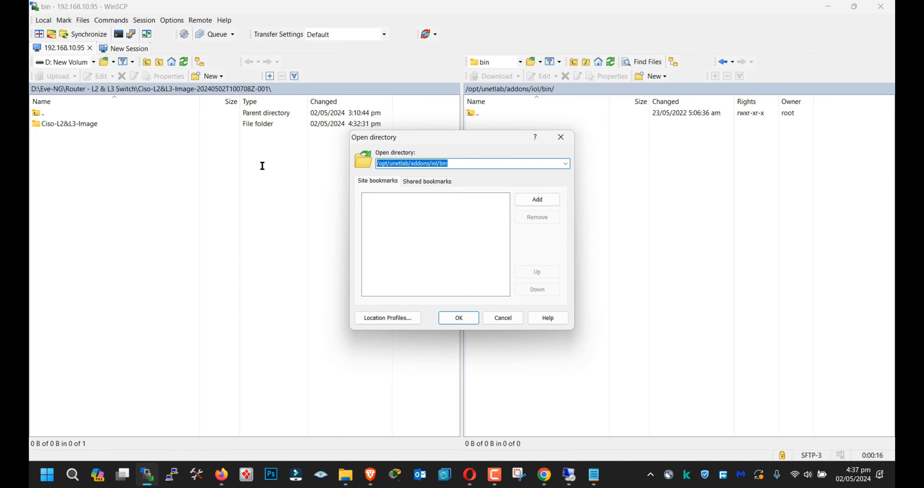
{"action": "left_click", "coordinate": [489, 317]}
Step: Switch to the 192.168.10.95 note in Notepad and highlight the directory path /opt/unetlab/addons/iol/bin
{"action": "left_click", "coordinate": [596, 476]}
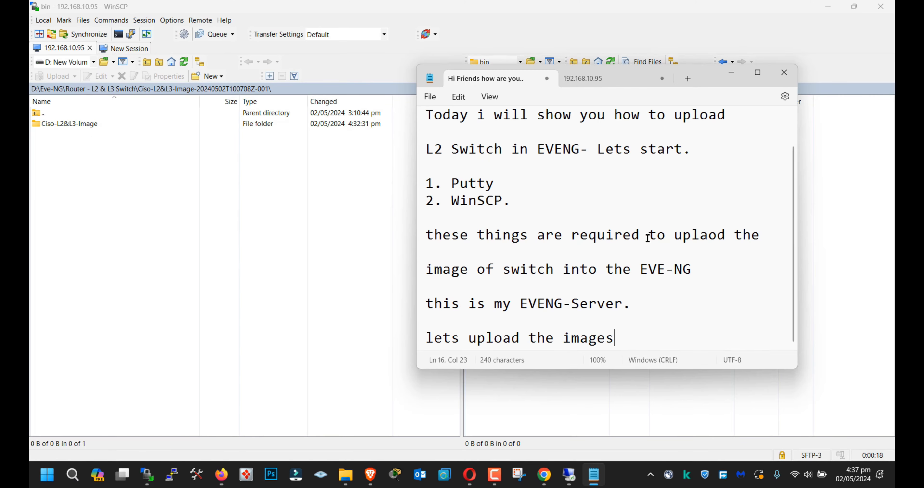
{"action": "left_click", "coordinate": [584, 79]}
{"action": "left_click", "coordinate": [517, 154]}
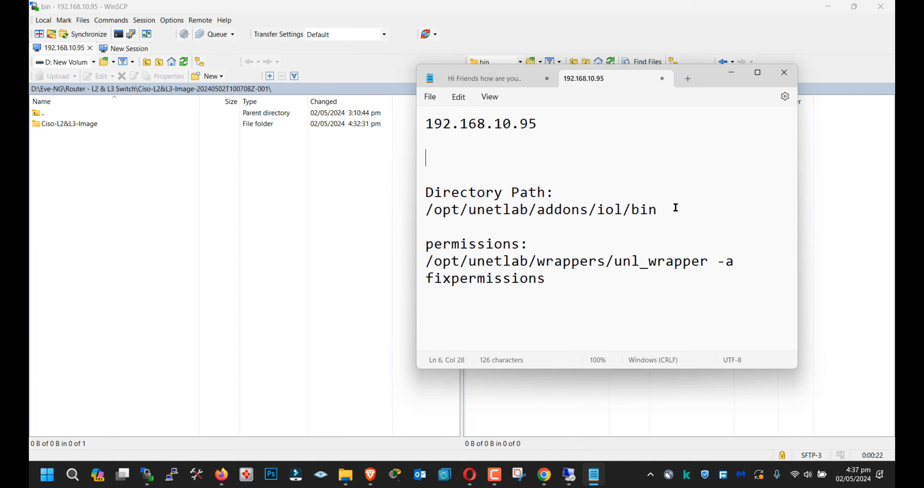
{"action": "left_click_drag", "start_coordinate": [674, 209], "coordinate": [423, 215]}
Step: Write "below is the directory where you need to" on the blank line beneath the server address
{"action": "left_click", "coordinate": [504, 163]}
{"action": "type", "text": "below is t"}
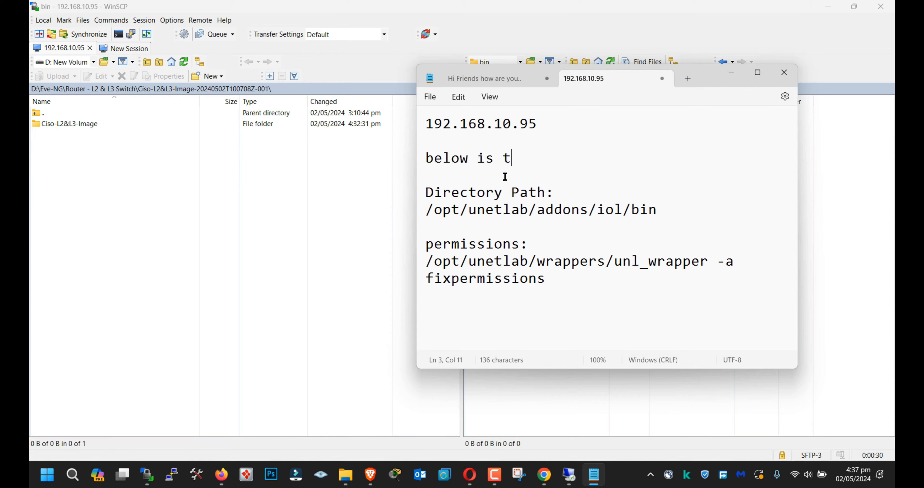
{"action": "type", "text": "e he directory w"}
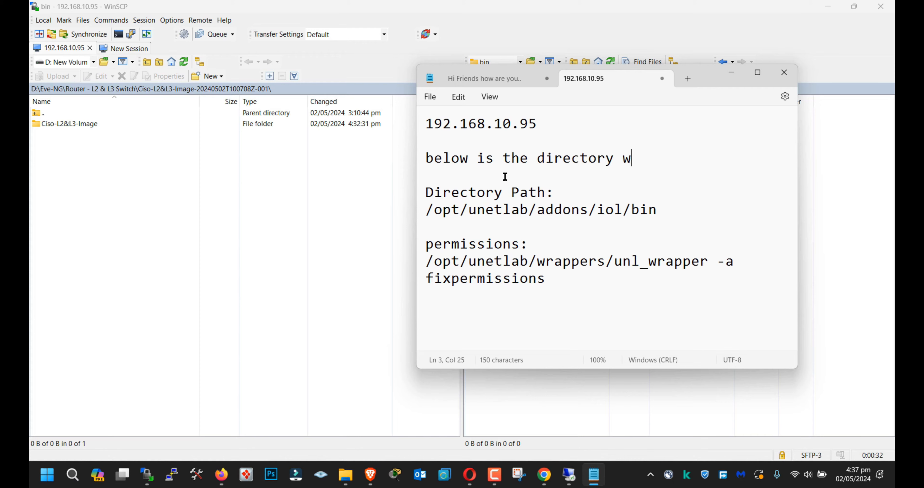
{"action": "type", "text": "here ytou"}
{"action": "key", "text": "BackSpace"}
{"action": "key", "text": "BackSpace"}
{"action": "key", "text": "BackSpace"}
{"action": "type", "text": "you need to"}
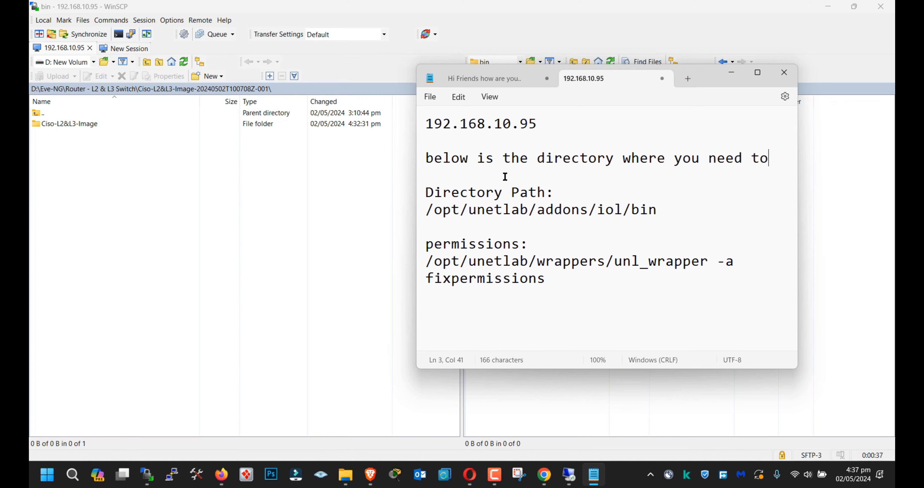
Step: Continue the note on a new line with "upload the files" and select the directory path beneath it
{"action": "key", "text": "Return"}
{"action": "type", "text": "up"}
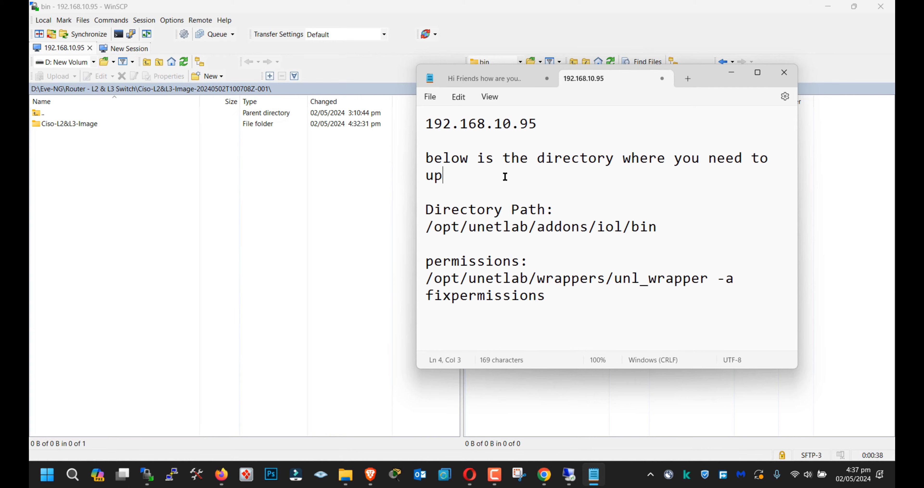
{"action": "type", "text": "load the files"}
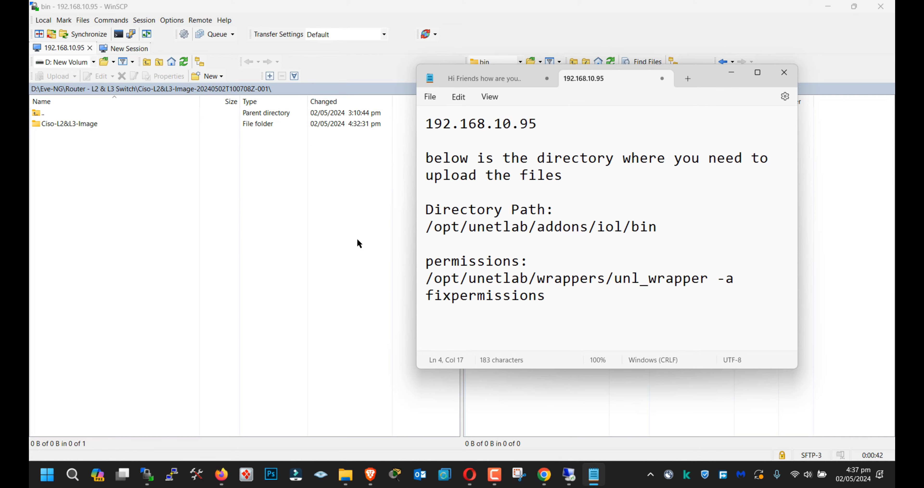
{"action": "left_click_drag", "start_coordinate": [657, 227], "coordinate": [426, 227]}
{"action": "key", "text": "ctrl+c"}
Step: In WinSCP, open the local Ciso-L2&L3-Image folder and upload CiscoIOUKeygen.py and i86bi-linux-l2-ipbasek9-15.1g.bin to the remote bin folder
{"action": "left_click", "coordinate": [272, 289]}
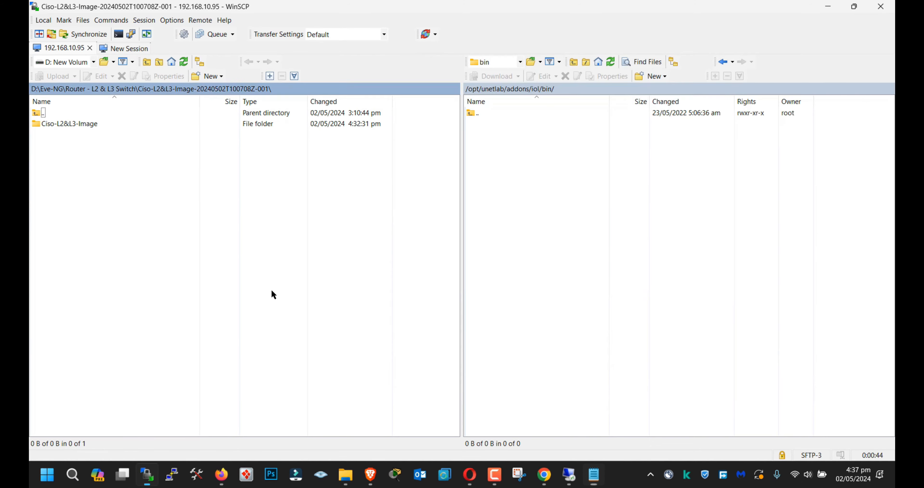
{"action": "double_click", "coordinate": [86, 124]}
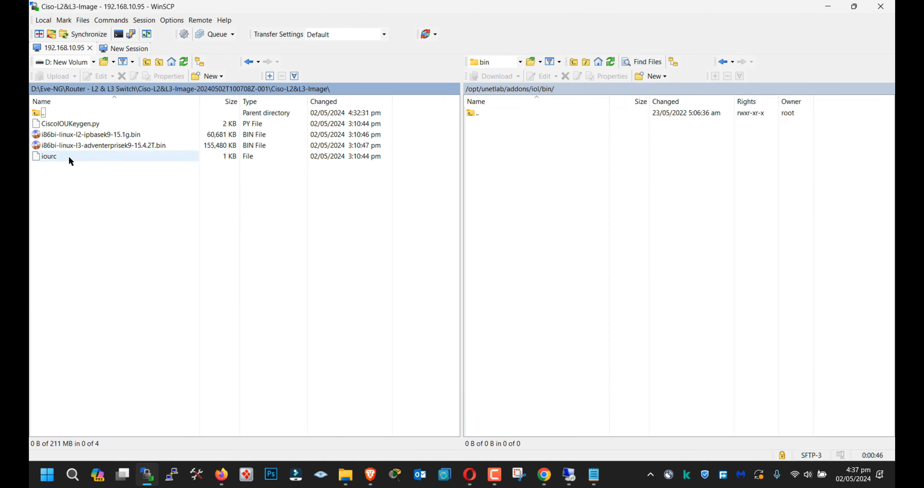
{"action": "left_click", "coordinate": [71, 126]}
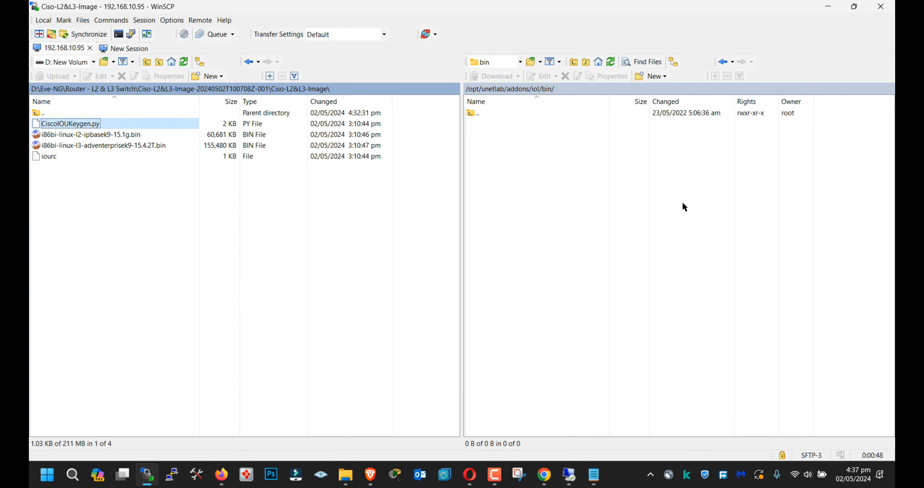
{"action": "left_click_drag", "start_coordinate": [94, 135], "coordinate": [511, 169]}
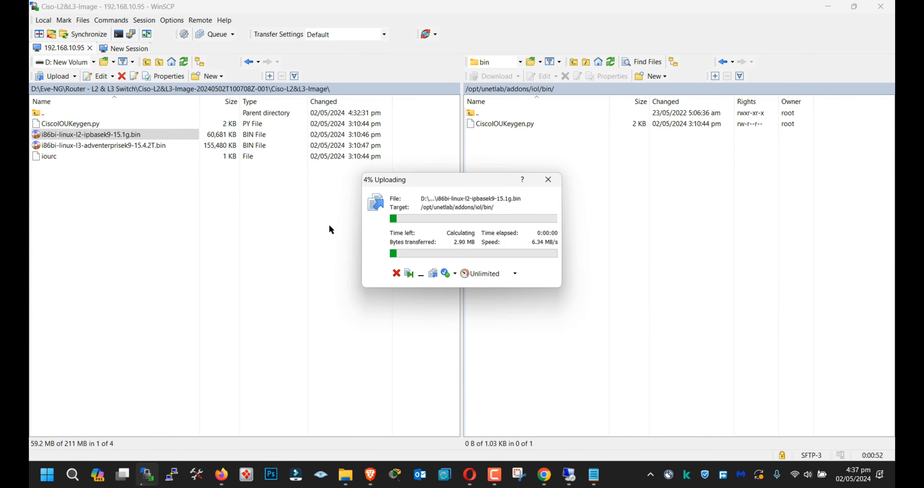
{"action": "left_click_drag", "start_coordinate": [414, 183], "coordinate": [260, 190]}
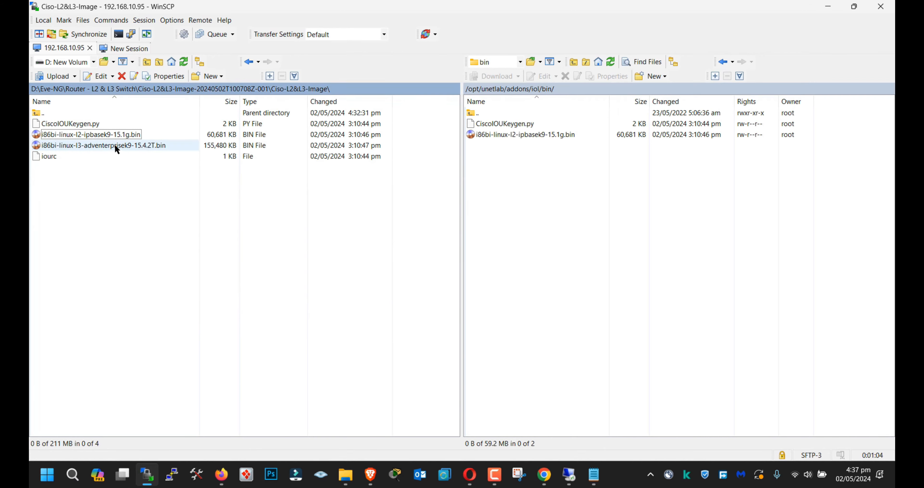
Step: Upload i86bi-linux-l3-adventerprisek9-15.4.2T.bin and iourc to the remote bin folder, and minimize WinSCP
{"action": "left_click_drag", "start_coordinate": [116, 146], "coordinate": [540, 195]}
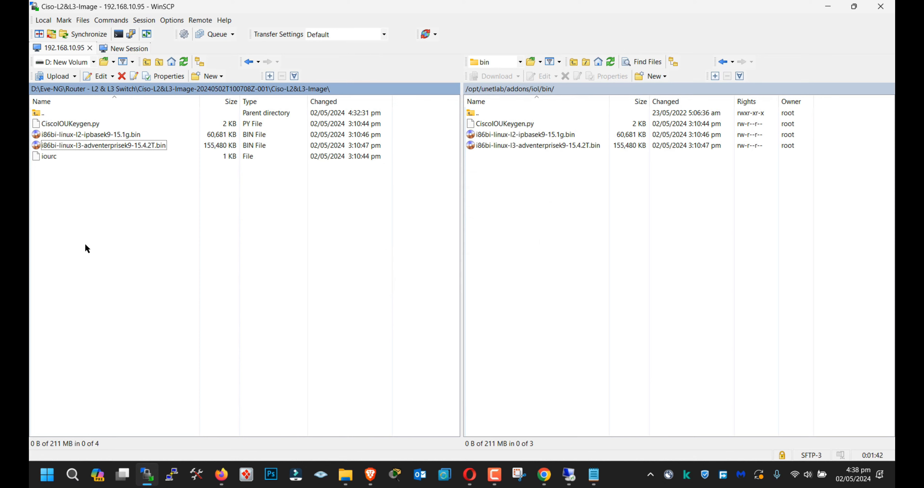
{"action": "left_click_drag", "start_coordinate": [46, 156], "coordinate": [557, 231]}
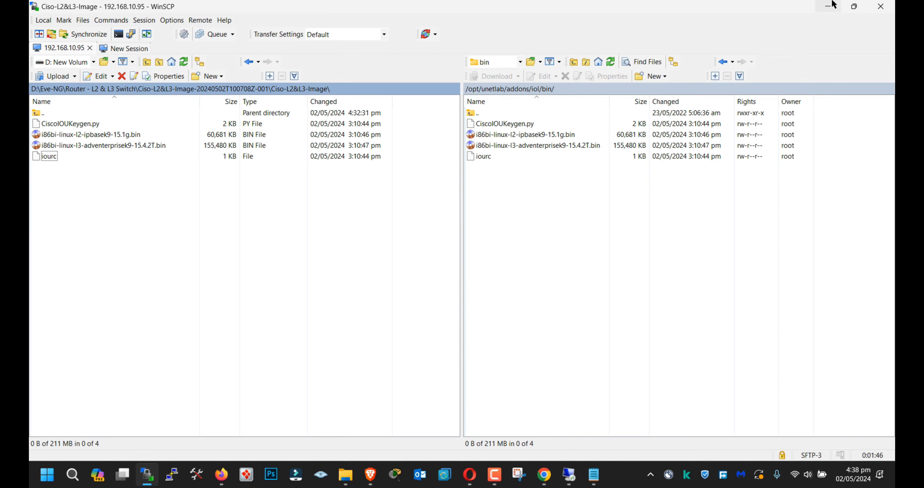
{"action": "left_click", "coordinate": [828, 7]}
Step: Replace the first Notepad note's text with "after the uploading you need to access the server via ssh", starting a new paragraph at "access"
{"action": "left_click", "coordinate": [515, 82]}
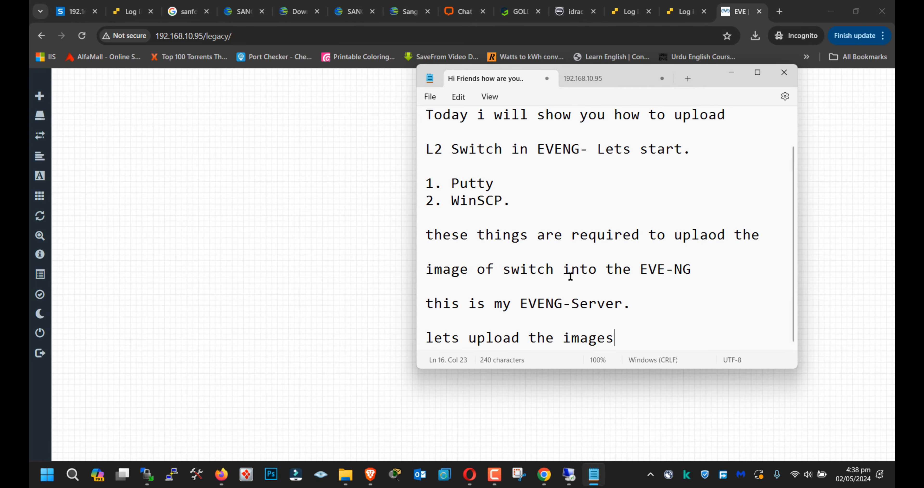
{"action": "key", "text": "ctrl+a"}
{"action": "type", "text": "a"}
{"action": "key", "text": "BackSpace"}
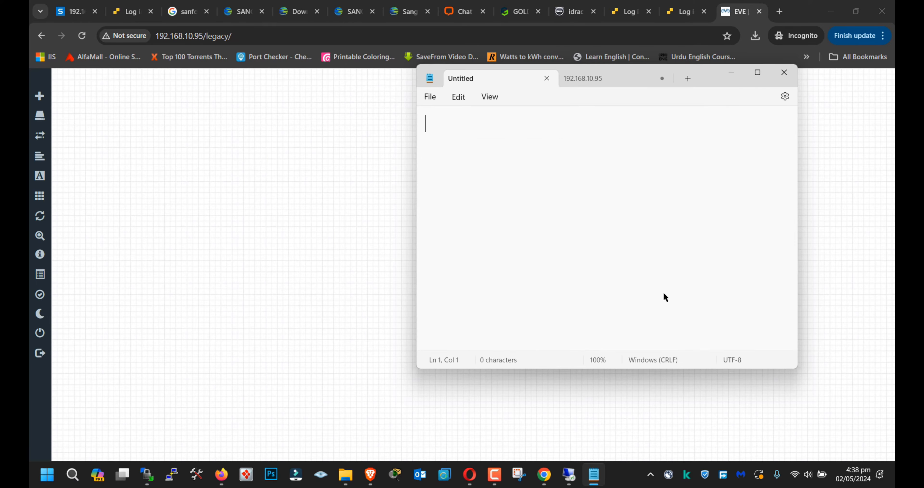
{"action": "type", "text": "after the up"}
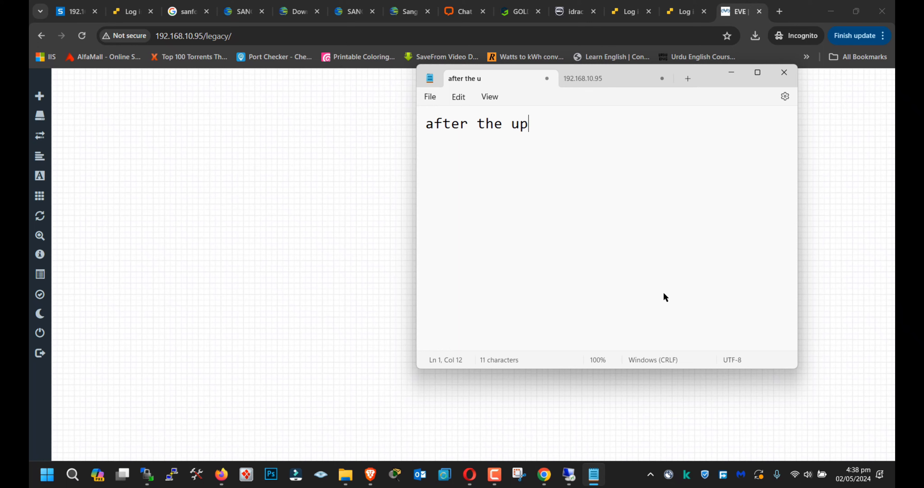
{"action": "type", "text": "loading you need to"}
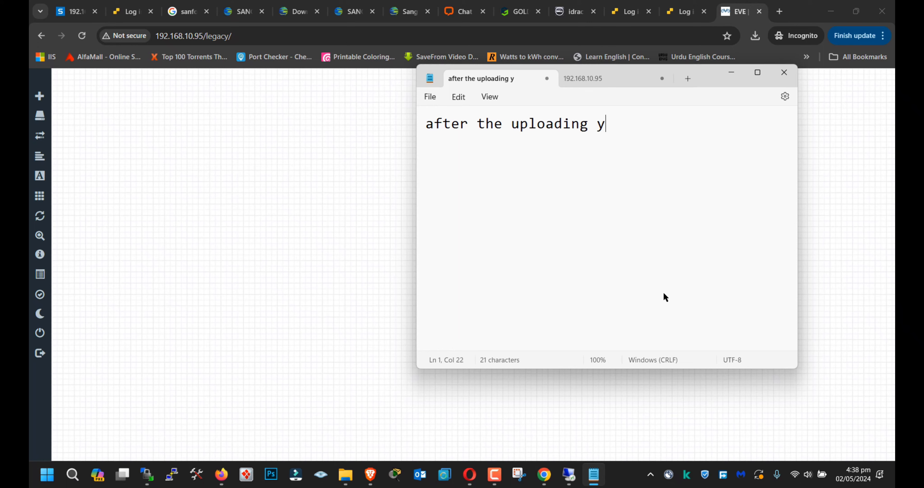
{"action": "key", "text": "Return"}
{"action": "key", "text": "Return"}
{"action": "type", "text": "access"}
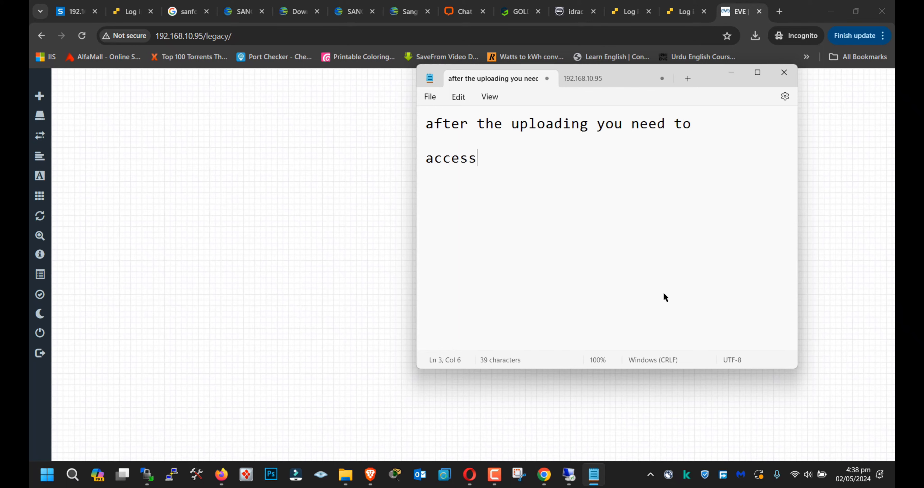
{"action": "type", "text": " the server via ssh"}
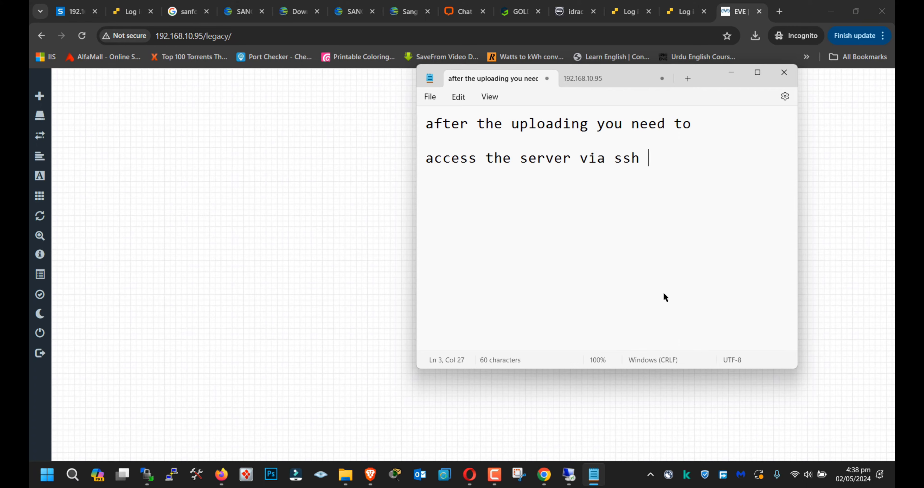
Step: Launch PuTTY and open an SSH session to 192.168.10.95 on port 22
{"action": "left_click", "coordinate": [172, 474]}
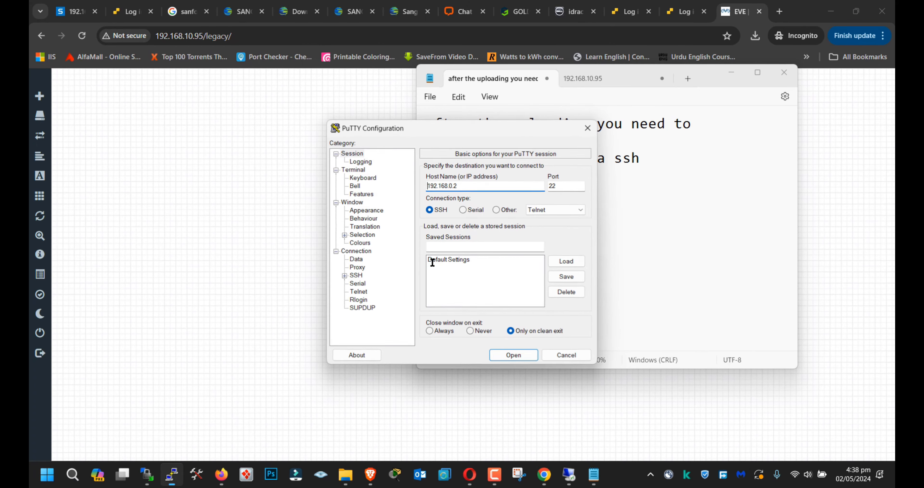
{"action": "key", "text": "ctrl+a"}
{"action": "key", "text": "ctrl+v"}
{"action": "key", "text": "ctrl+a"}
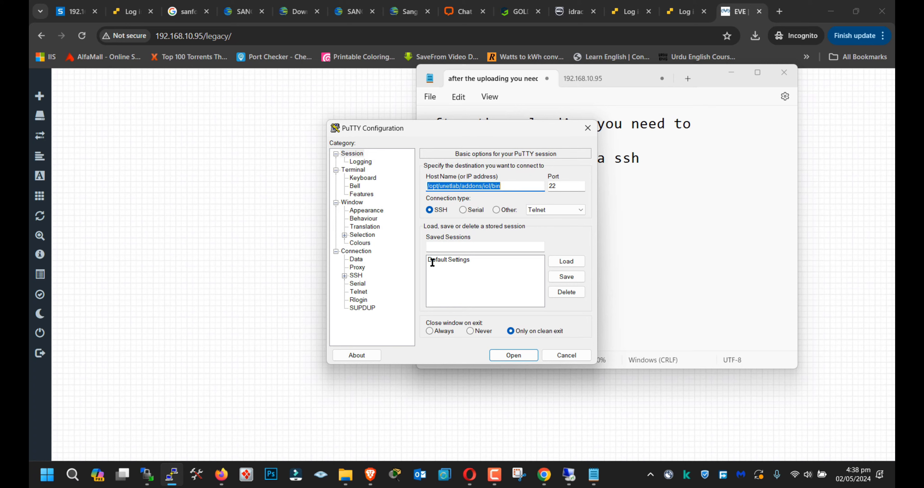
{"action": "type", "text": "193"}
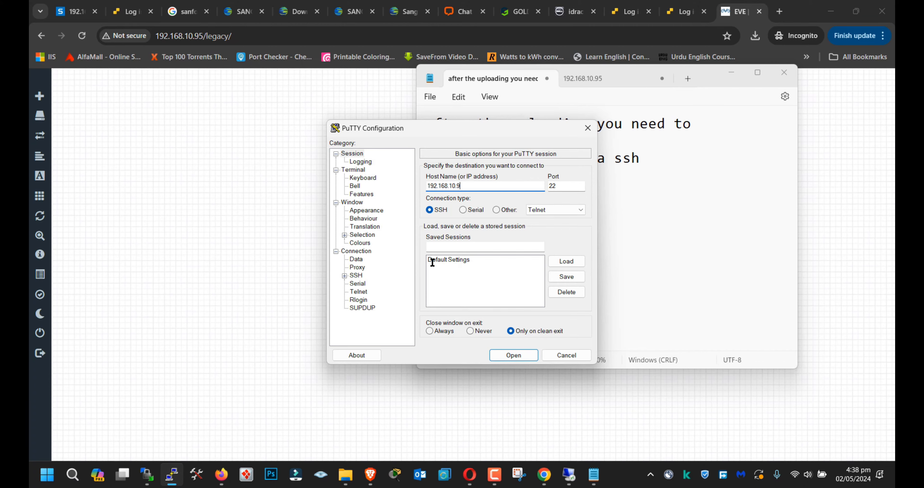
{"action": "type", "text": "5"}
{"action": "key", "text": "Return"}
Step: Log in to the SSH session as root with the account password
{"action": "type", "text": "oot"}
{"action": "key", "text": "Return"}
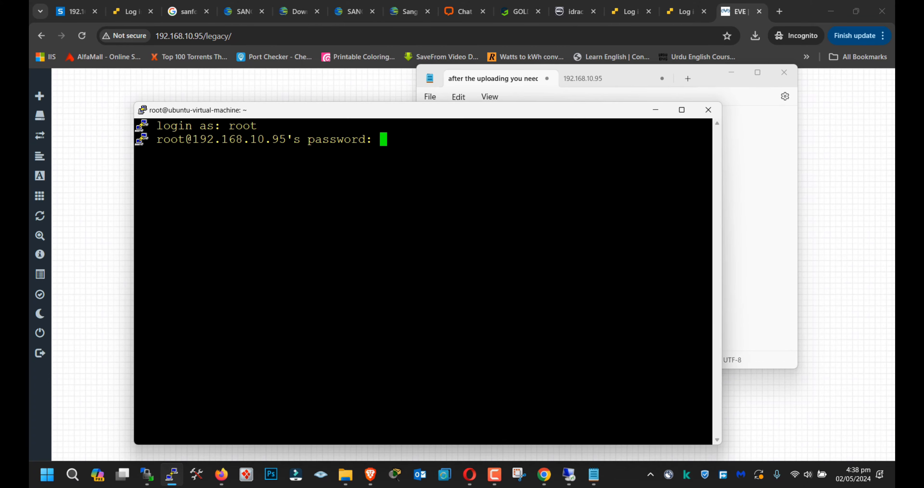
{"action": "key", "text": "Return"}
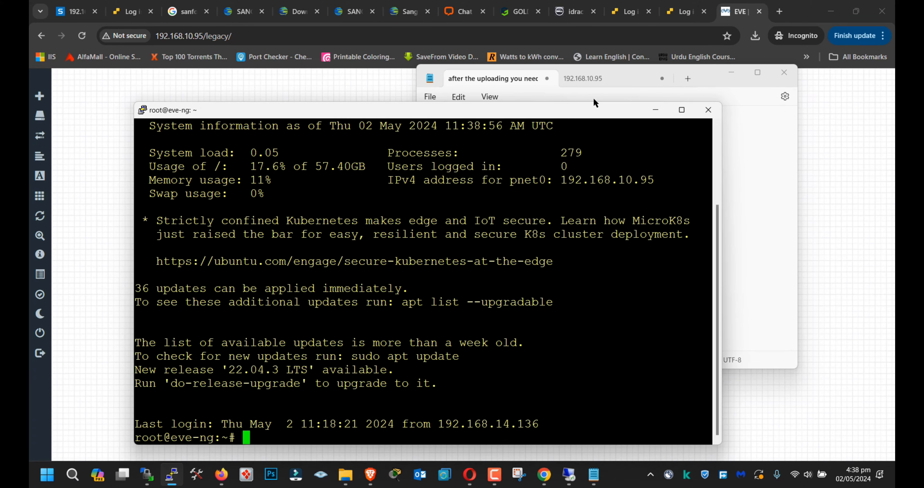
Step: Show the 192.168.10.95 note in Notepad and clear the PuTTY terminal screen
{"action": "left_click", "coordinate": [598, 75]}
{"action": "left_click", "coordinate": [354, 303]}
{"action": "key", "text": "ctrl+l"}
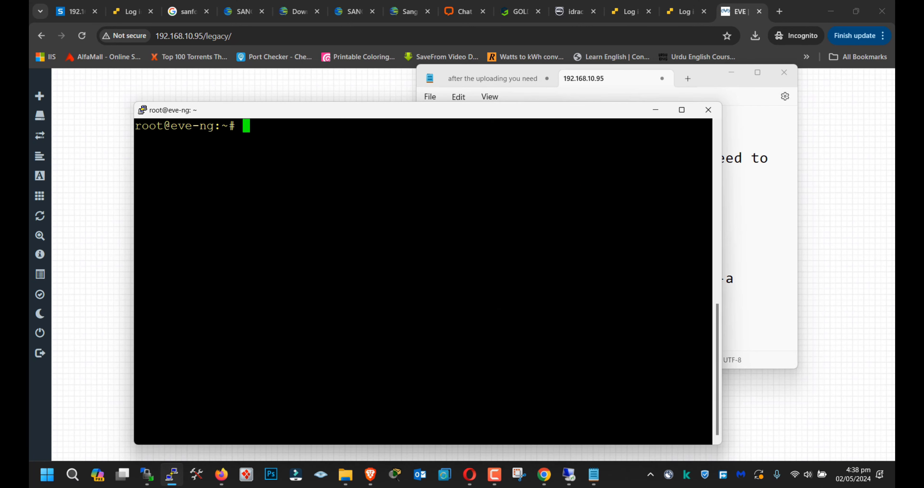
Step: Copy the command /opt/unetlab/wrappers/unl_wrapper -a fixpermissions from the note and run it in the PuTTY terminal
{"action": "left_click", "coordinate": [778, 241]}
{"action": "left_click_drag", "start_coordinate": [582, 310], "coordinate": [423, 281]}
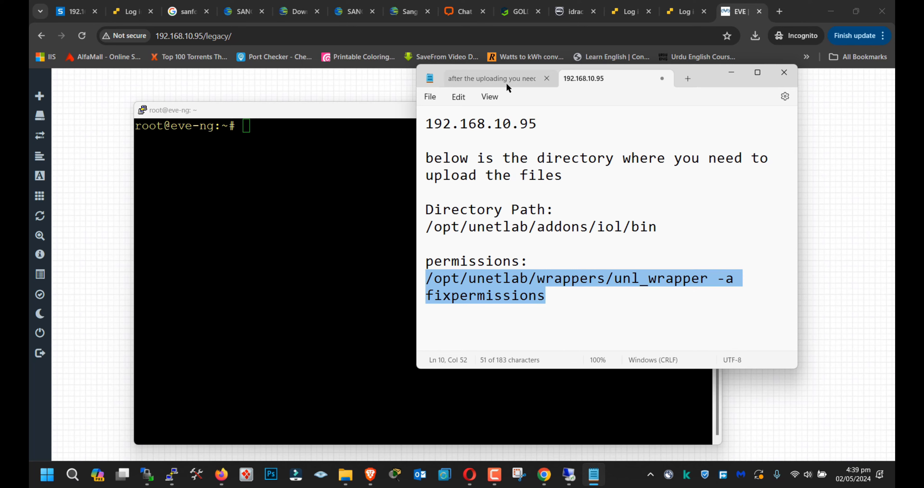
{"action": "right_click", "coordinate": [344, 172]}
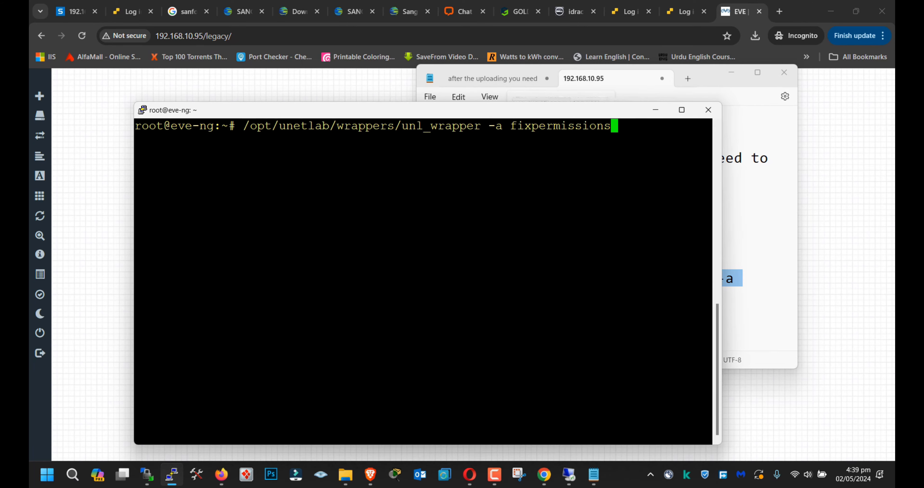
{"action": "key", "text": "Return"}
{"action": "key", "text": "Return"}
Step: In Notepad, replace the text of the upload note with "you need to give this commands", moving the window lower
{"action": "left_click", "coordinate": [772, 216]}
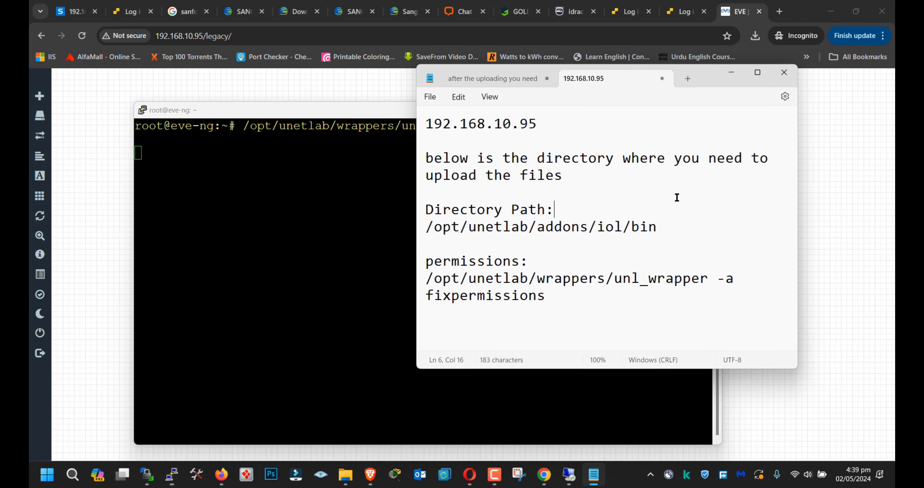
{"action": "left_click", "coordinate": [537, 86]}
{"action": "left_click_drag", "start_coordinate": [707, 78], "coordinate": [661, 219]}
{"action": "key", "text": "ctrl+a"}
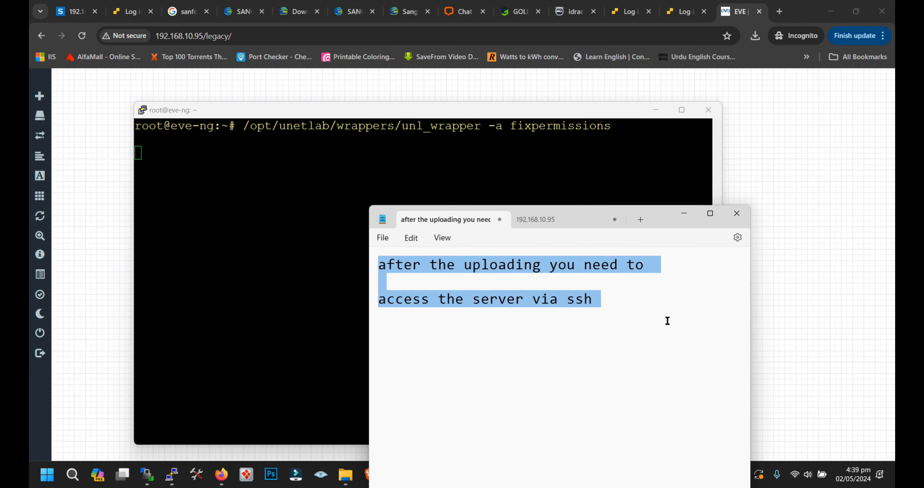
{"action": "type", "text": "you need t"}
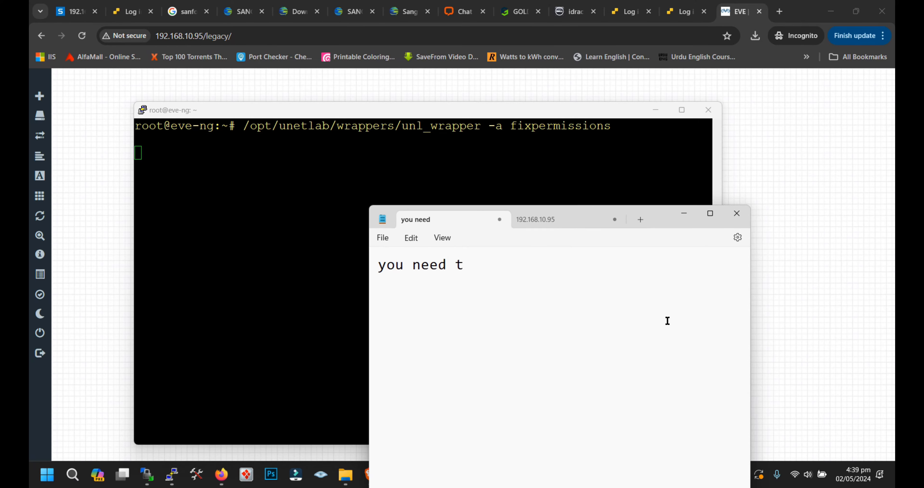
{"action": "type", "text": "o give th"}
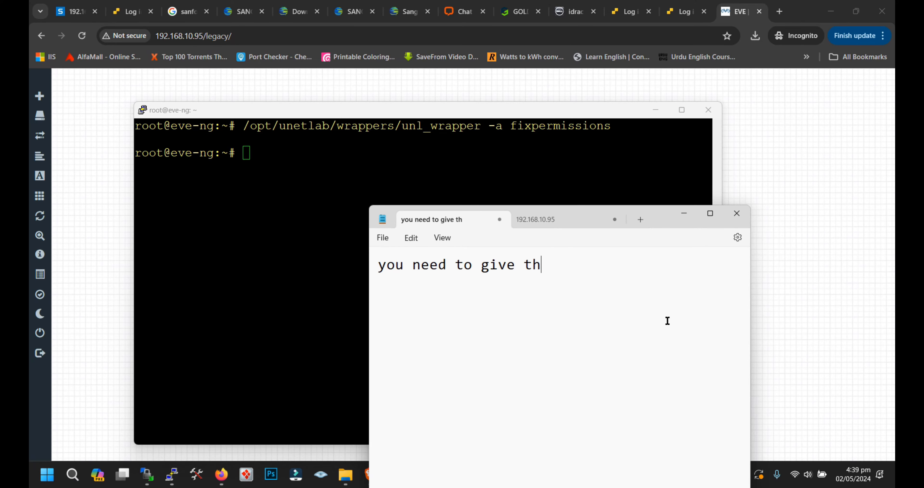
{"action": "type", "text": "eis coom"}
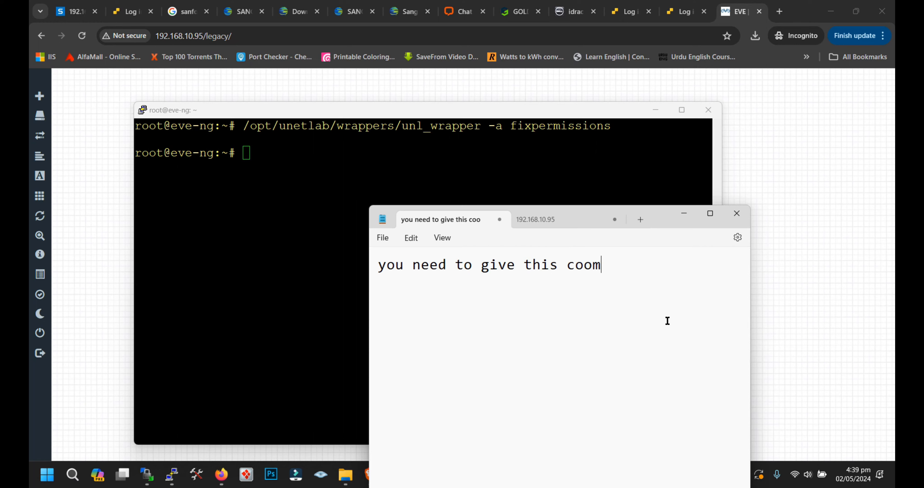
{"action": "key", "text": "BackSpace"}
{"action": "key", "text": "BackSpace"}
{"action": "type", "text": "mand"}
{"action": "key", "text": "BackSpace"}
{"action": "key", "text": "BackSpace"}
{"action": "key", "text": "BackSpace"}
{"action": "key", "text": "BackSpace"}
{"action": "key", "text": "BackSpace"}
{"action": "key", "text": "BackSpace"}
{"action": "type", "text": "commands"}
{"action": "key", "text": "Return"}
Step: Add a second line to the note reading "to fix the any directory permission issue."
{"action": "type", "text": "to setu"}
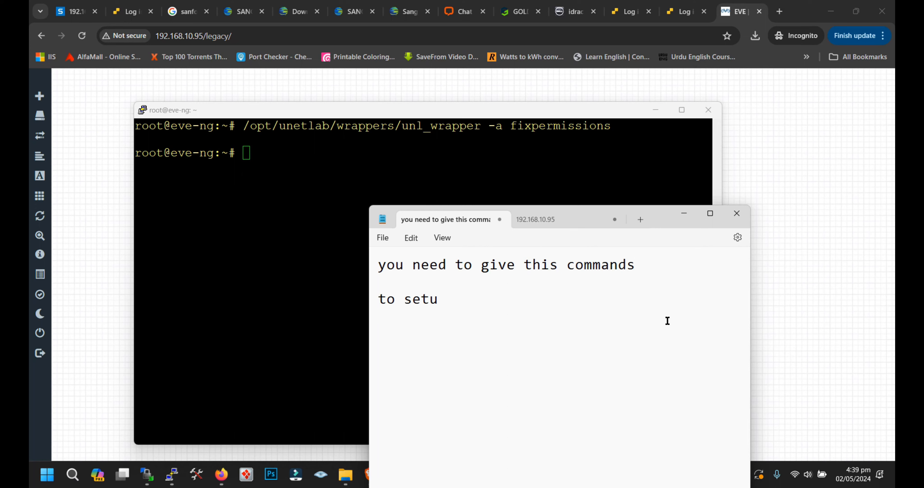
{"action": "key", "text": "BackSpace"}
{"action": "key", "text": "BackSpace"}
{"action": "key", "text": "BackSpace"}
{"action": "key", "text": "BackSpace"}
{"action": "type", "text": "fix the any dir"}
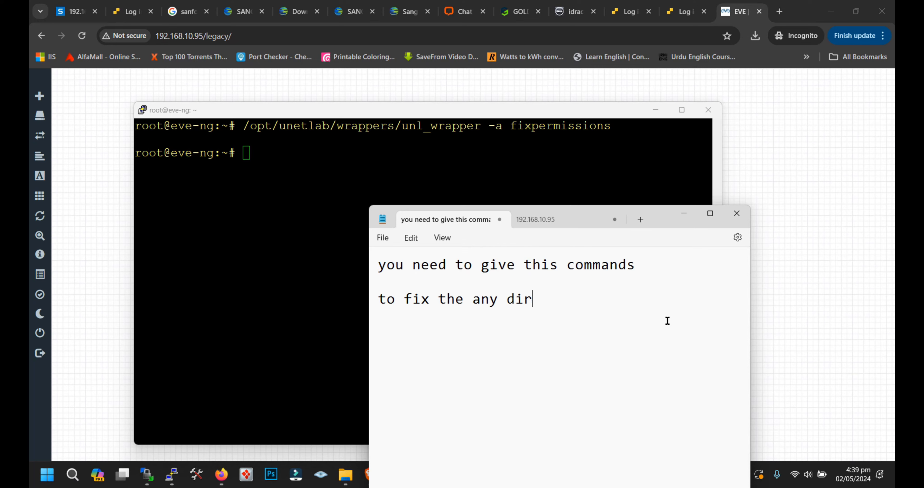
{"action": "type", "text": "ectory primi"}
{"action": "key", "text": "BackSpace"}
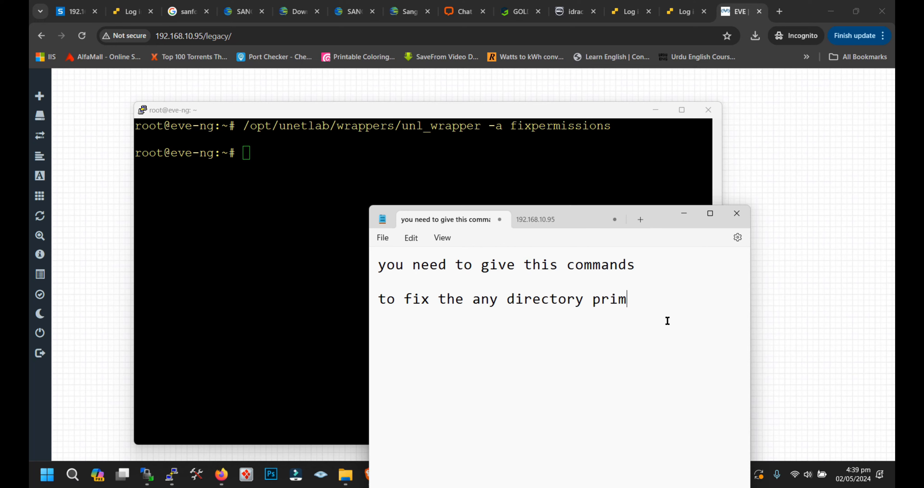
{"action": "key", "text": "BackSpace"}
{"action": "key", "text": "BackSpace"}
{"action": "key", "text": "BackSpace"}
{"action": "type", "text": "ermission issue."}
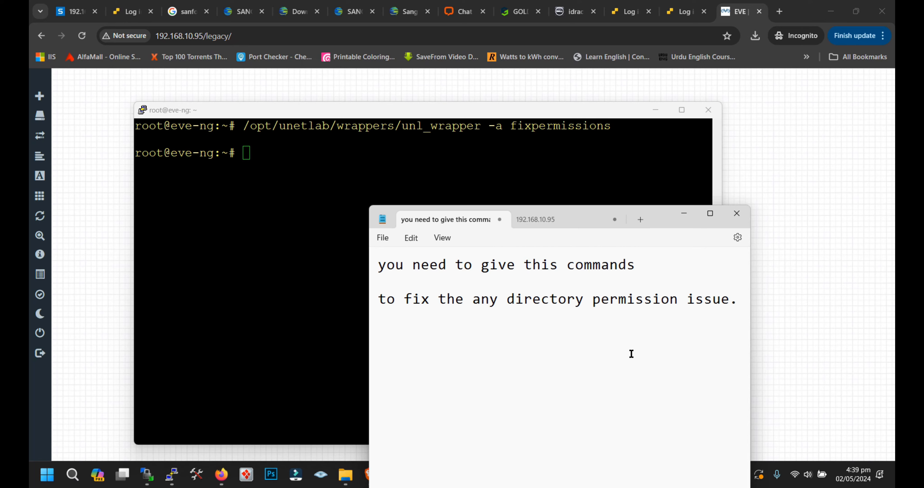
Step: Switch to the browser, reload the EVE-NG lab page and begin a new node with the Cisco IOL template
{"action": "left_click", "coordinate": [323, 280]}
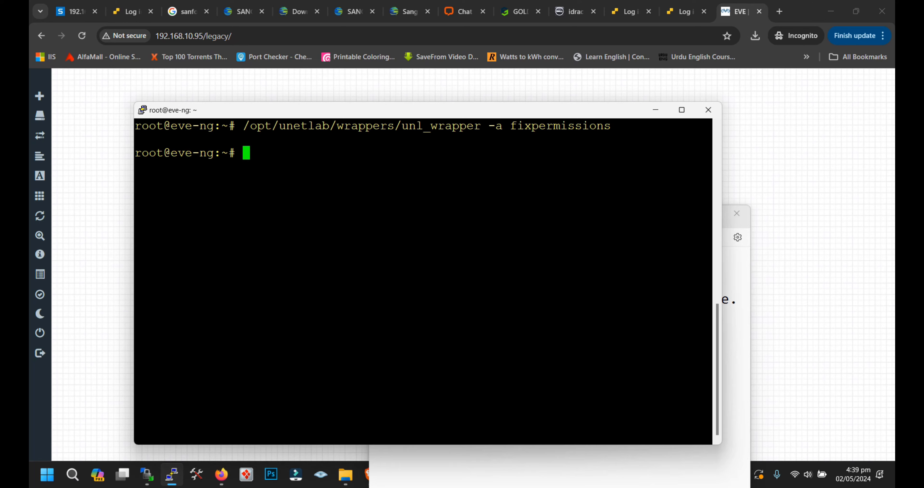
{"action": "left_click", "coordinate": [87, 132]}
{"action": "left_click", "coordinate": [81, 35]}
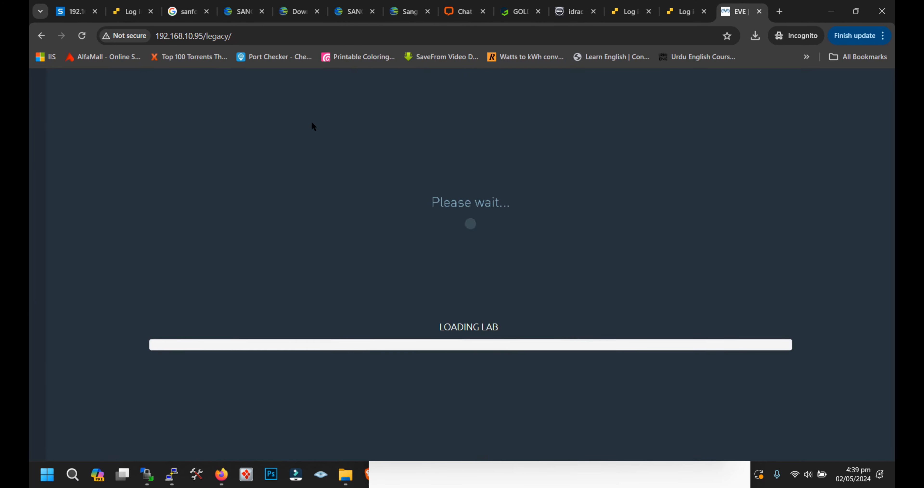
{"action": "right_click", "coordinate": [311, 121]}
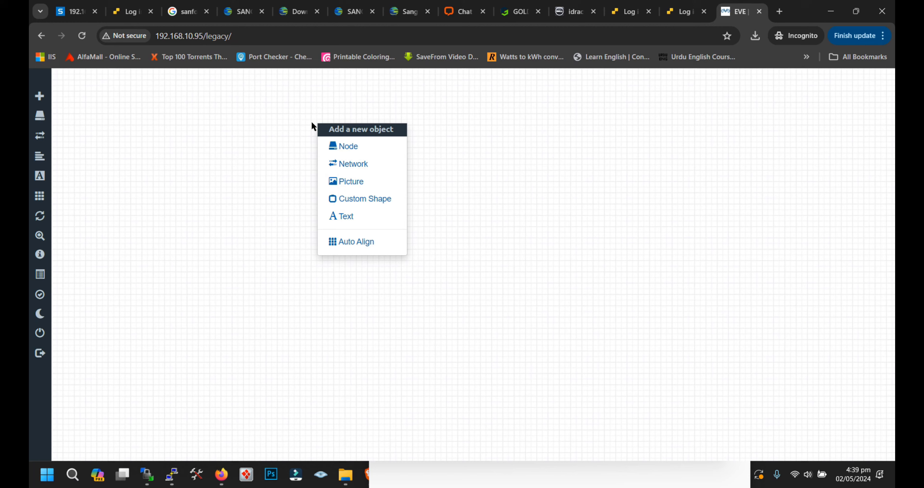
{"action": "left_click", "coordinate": [356, 147]}
{"action": "type", "text": "io"}
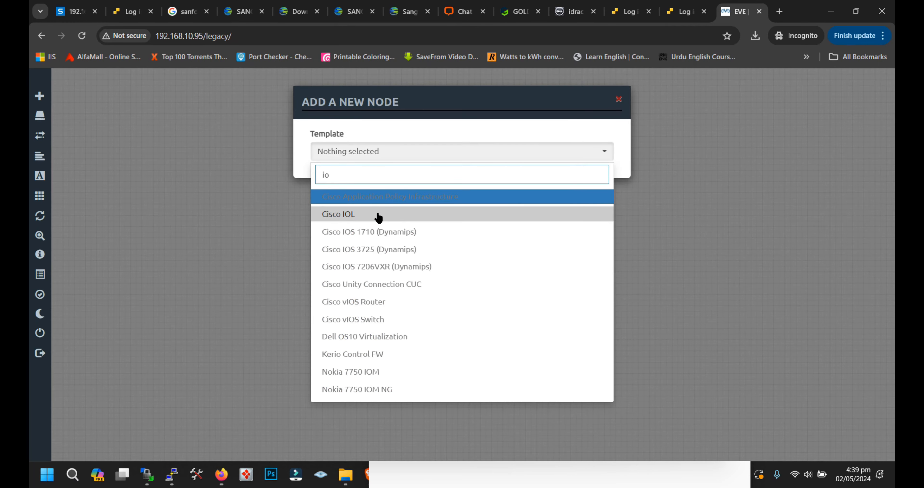
{"action": "left_click", "coordinate": [375, 217]}
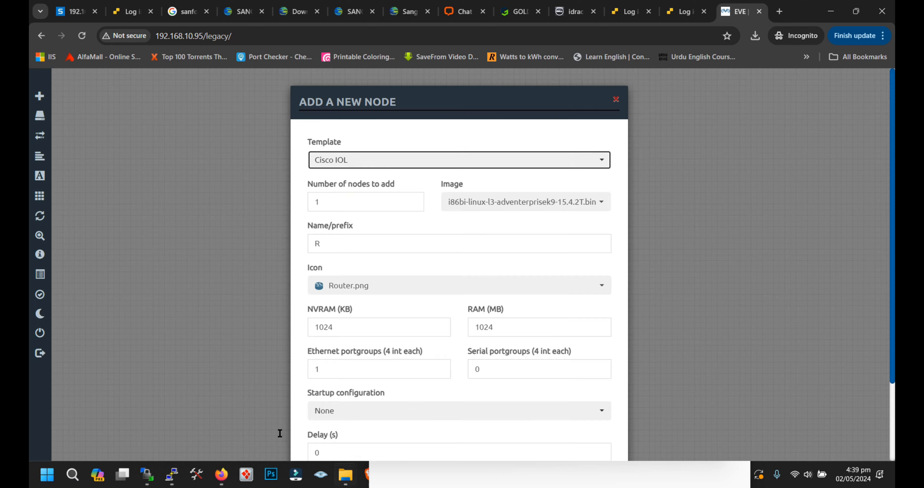
Step: Examine the images offered for the Cisco IOL node, moving the Notepad window clear of the form
{"action": "left_click", "coordinate": [567, 202]}
{"action": "left_click", "coordinate": [567, 202]}
{"action": "key", "text": "alt+Tab"}
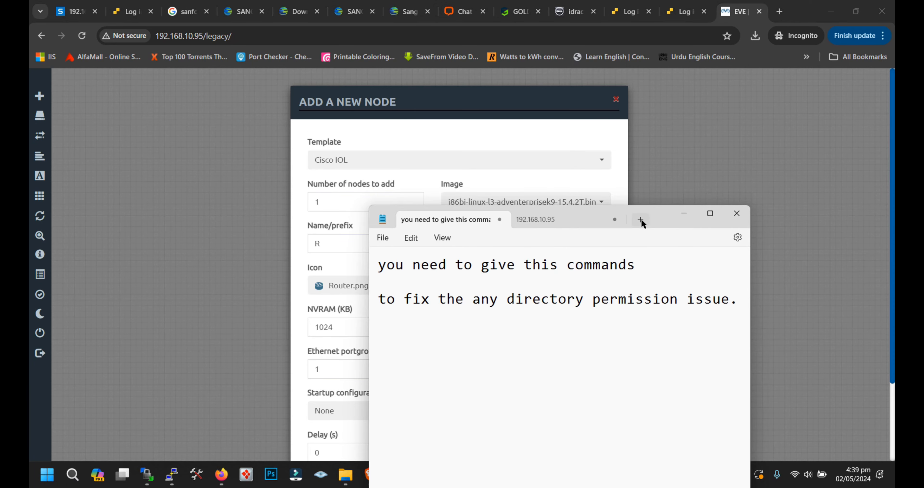
{"action": "left_click_drag", "start_coordinate": [663, 219], "coordinate": [683, 288]}
{"action": "left_click", "coordinate": [585, 207]}
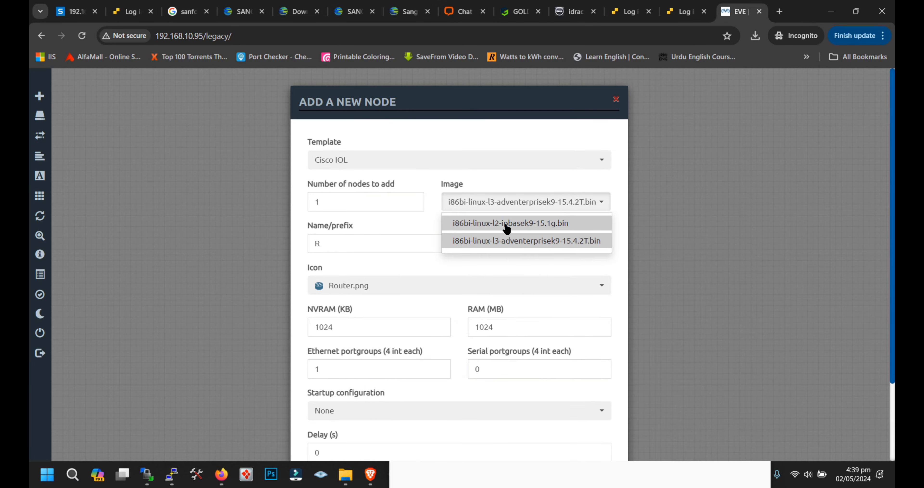
Step: Replace the Notepad text with "here you need see that" and, below it, "l2 and l3 is listed in the cisco IOL list"
{"action": "key", "text": "alt+Tab"}
{"action": "key", "text": "ctrl+a"}
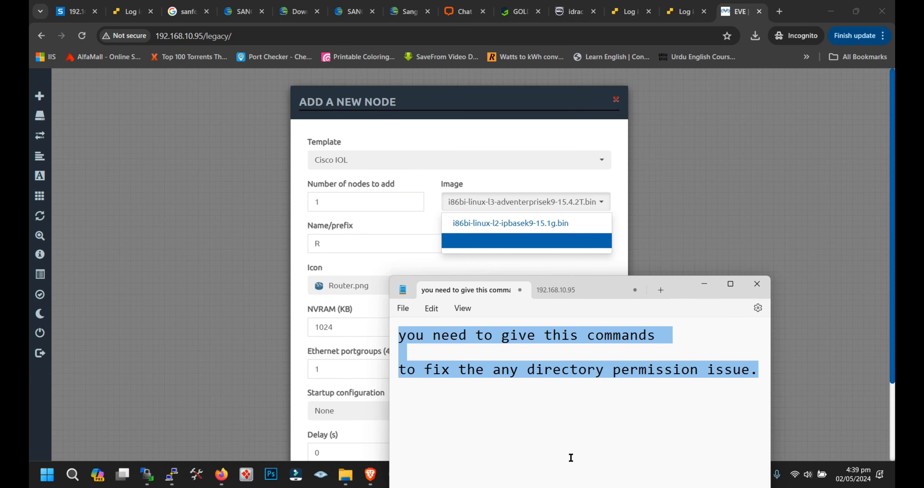
{"action": "type", "text": "here "}
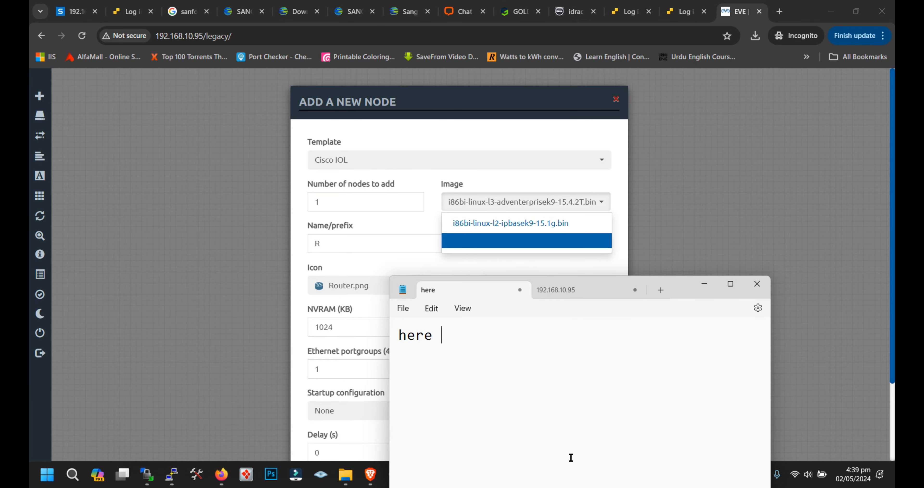
{"action": "type", "text": "tou ou need see that "}
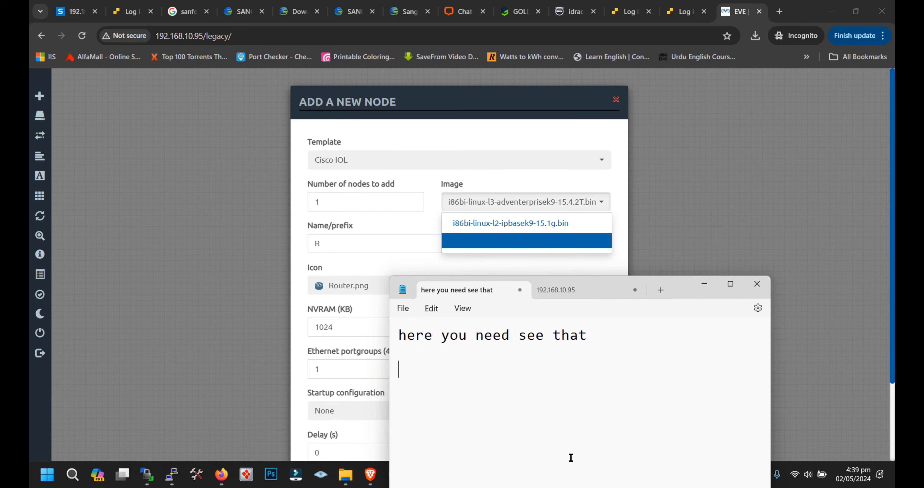
{"action": "type", "text": "12 and "}
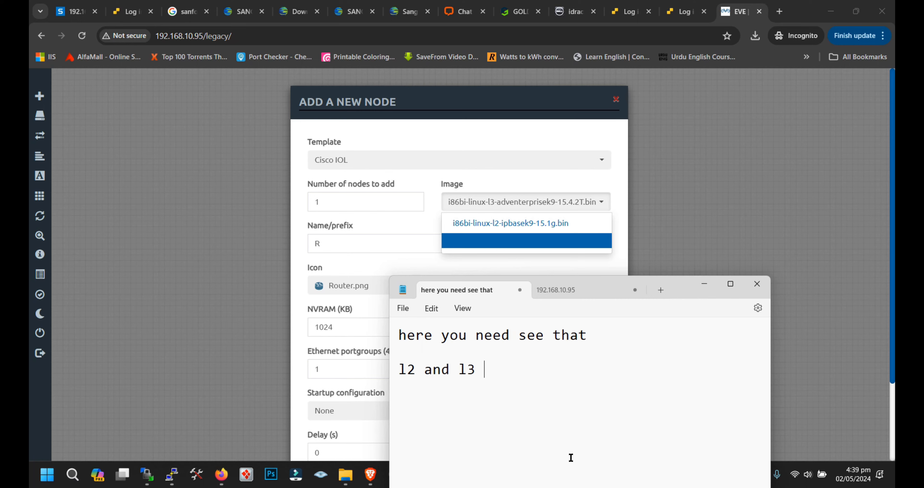
{"action": "type", "text": "l3 is listed i"}
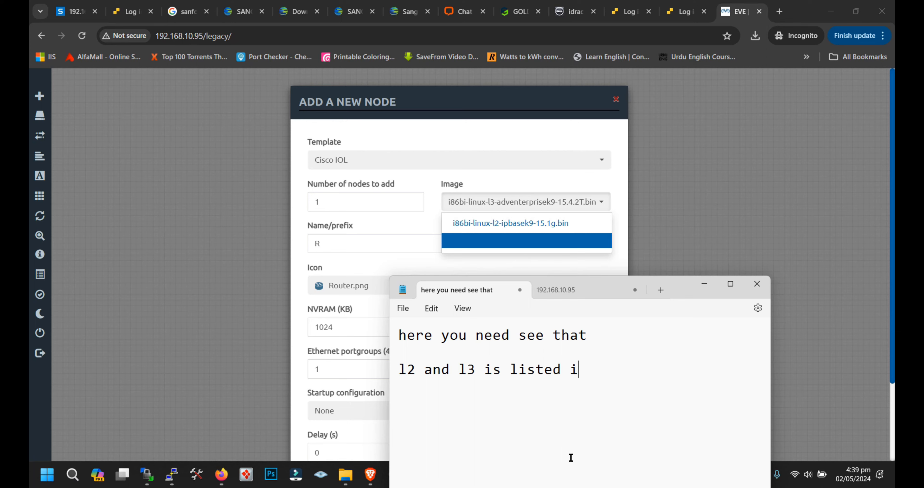
{"action": "type", "text": "n the cisco "}
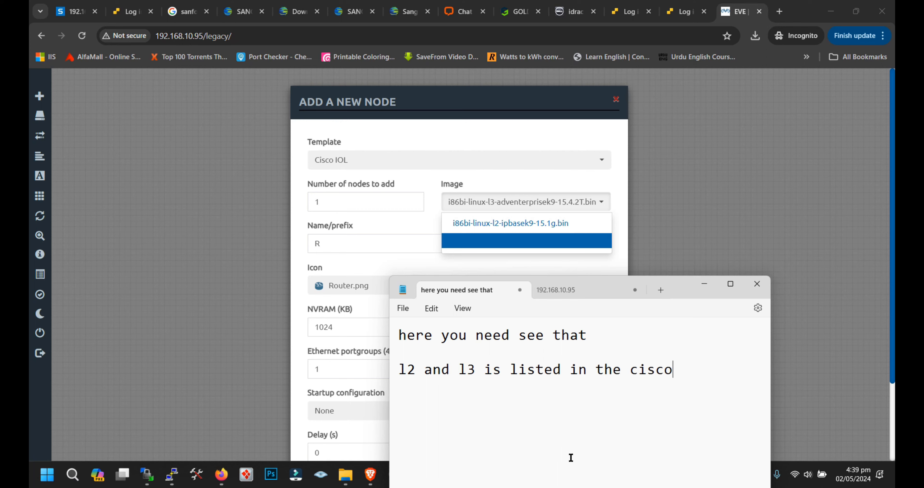
{"action": "type", "text": "i"}
{"action": "key", "text": "BackSpace"}
{"action": "type", "text": "IOL list"}
{"action": "key", "text": "Return"}
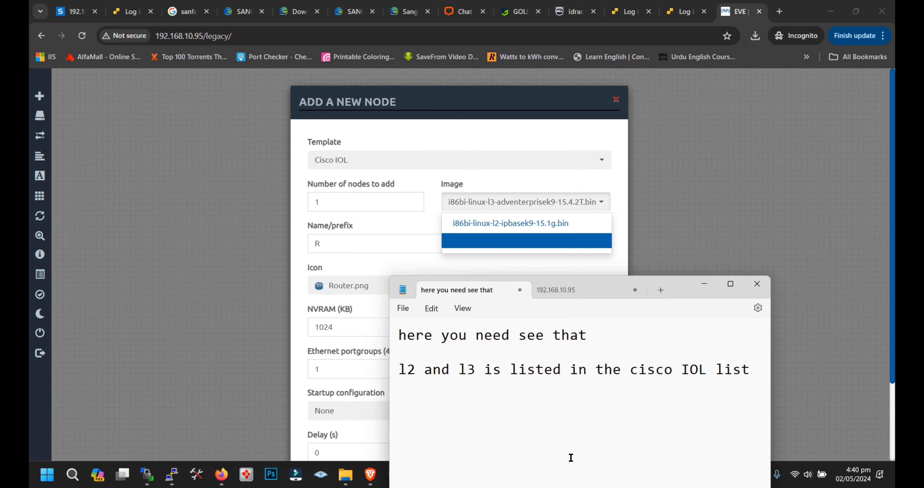
Step: Save the Cisco IOL node with image i86bi-linux-l2-ipbasek9-15.1g.bin and icon Switch2.png, and shift it farther right on the lab canvas
{"action": "left_click", "coordinate": [525, 224]}
{"action": "scroll", "coordinate": [433, 336], "scroll_direction": "down", "scroll_amount": 2}
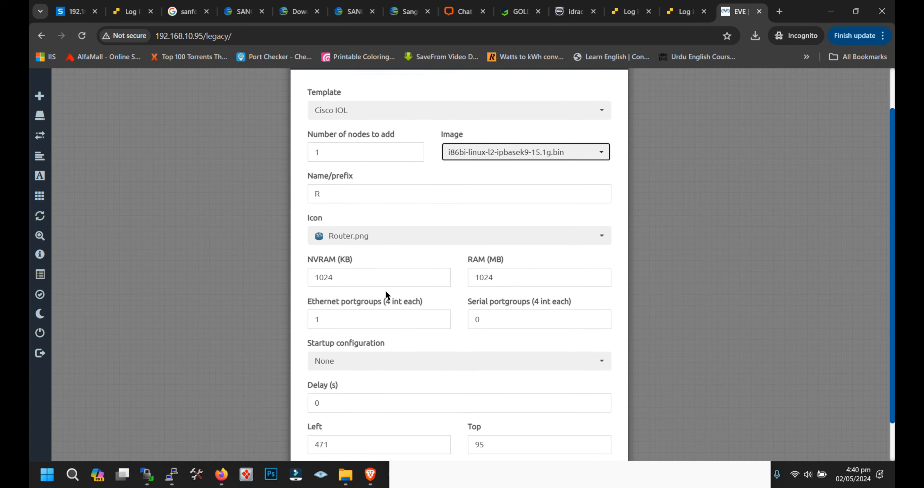
{"action": "left_click", "coordinate": [378, 230]}
{"action": "scroll", "coordinate": [377, 247], "scroll_direction": "down", "scroll_amount": 5}
{"action": "scroll", "coordinate": [391, 277], "scroll_direction": "up", "scroll_amount": 5}
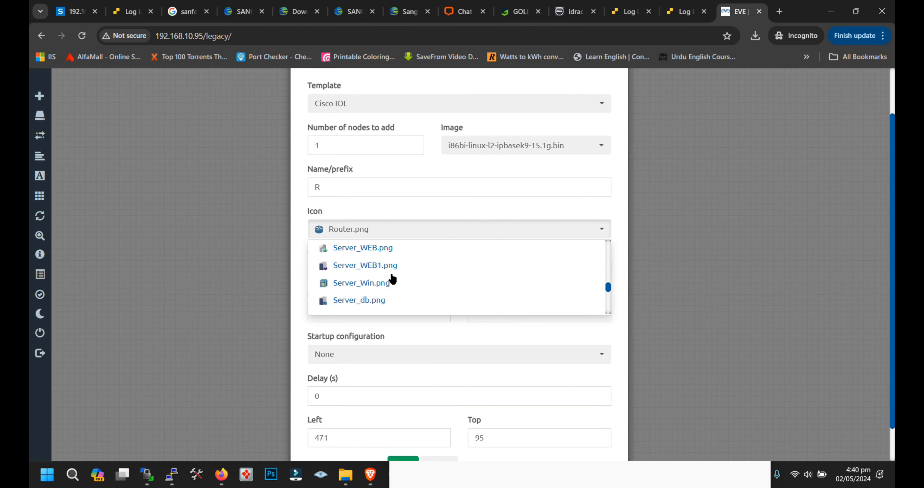
{"action": "scroll", "coordinate": [389, 282], "scroll_direction": "down", "scroll_amount": 8}
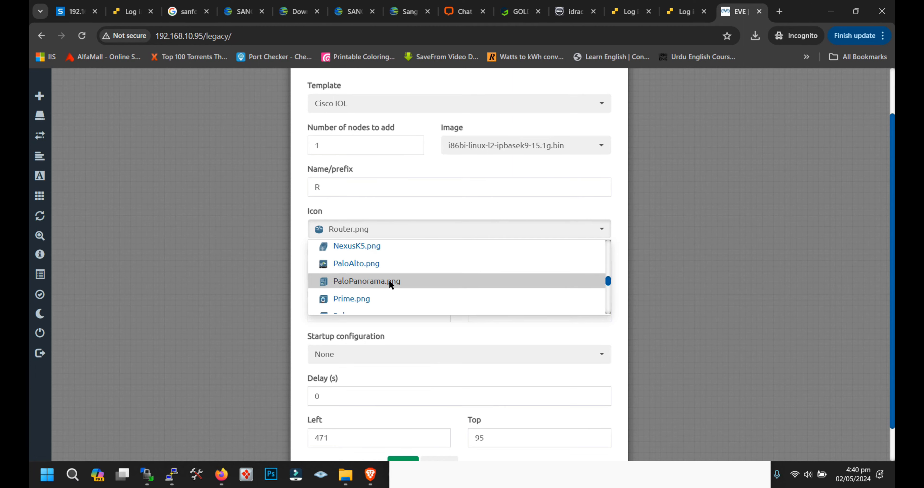
{"action": "scroll", "coordinate": [391, 293], "scroll_direction": "down", "scroll_amount": 4}
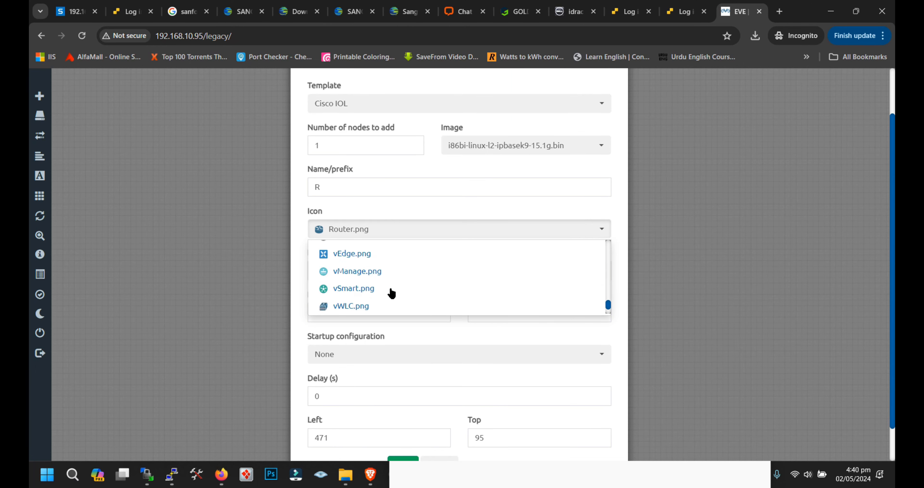
{"action": "scroll", "coordinate": [391, 293], "scroll_direction": "up", "scroll_amount": 10}
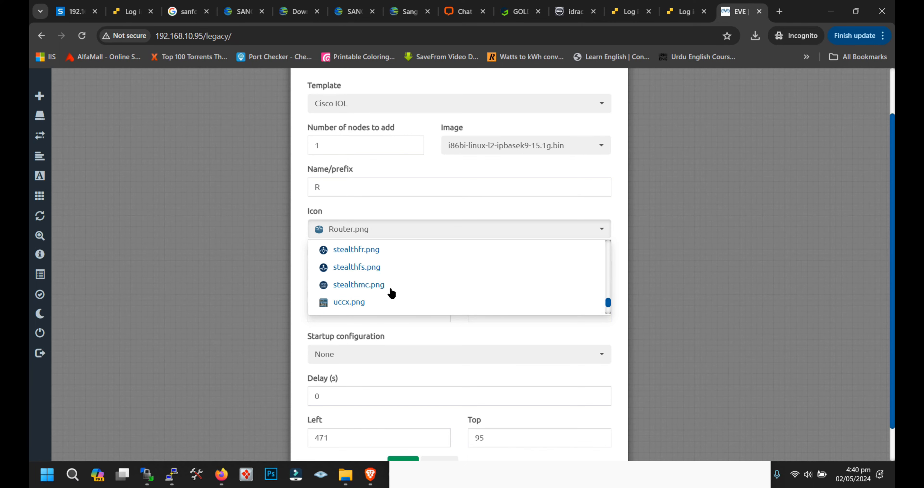
{"action": "scroll", "coordinate": [390, 286], "scroll_direction": "up", "scroll_amount": 2}
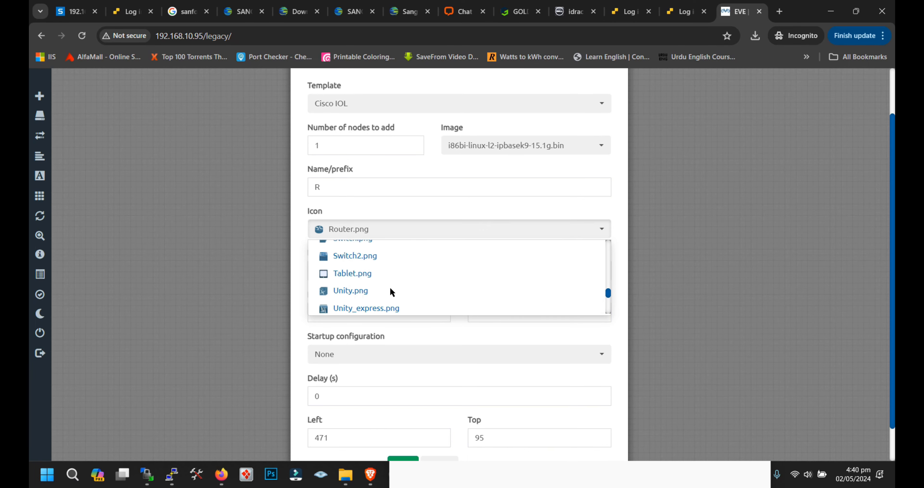
{"action": "left_click", "coordinate": [384, 260]}
{"action": "scroll", "coordinate": [391, 309], "scroll_direction": "down", "scroll_amount": 1}
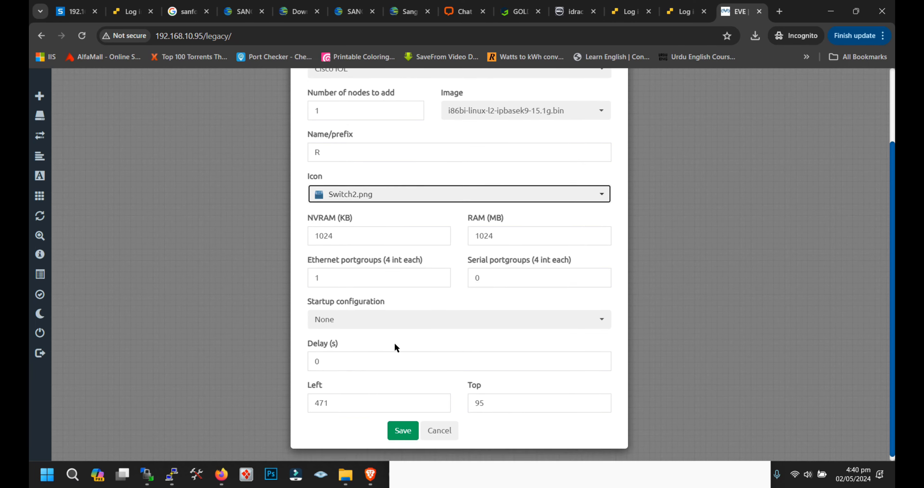
{"action": "left_click", "coordinate": [402, 426]}
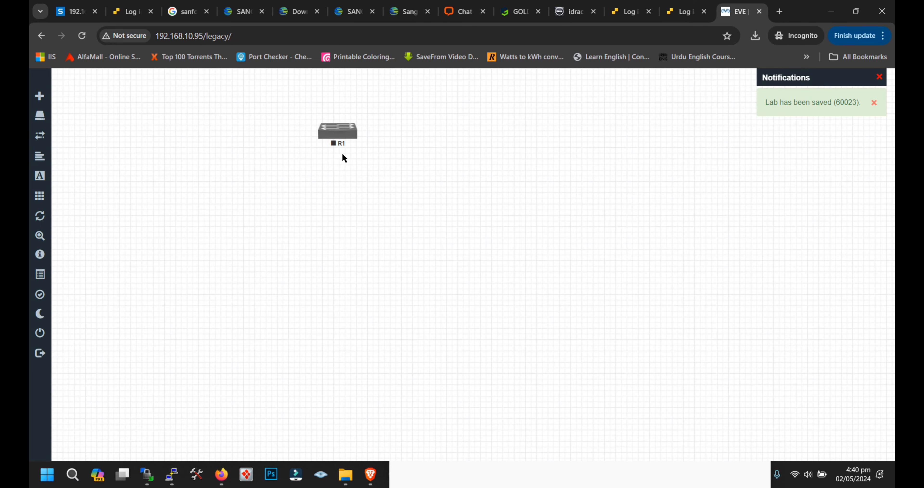
{"action": "left_click_drag", "start_coordinate": [343, 154], "coordinate": [435, 144]}
Step: Add two Virtual PC (VPCS) nodes to the lab
{"action": "right_click", "coordinate": [281, 190]}
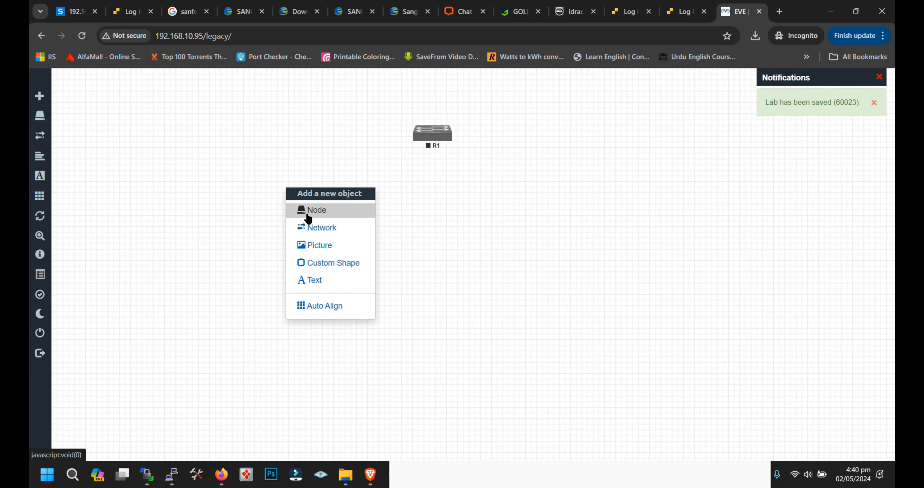
{"action": "left_click", "coordinate": [308, 218]}
{"action": "type", "text": "vpc"}
{"action": "key", "text": "Return"}
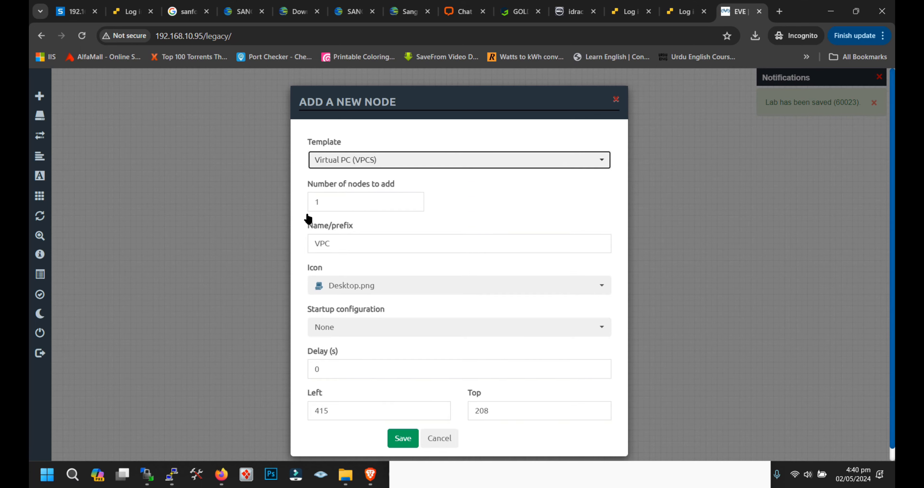
{"action": "left_click", "coordinate": [322, 204]}
{"action": "type", "text": "2"}
{"action": "left_click", "coordinate": [402, 438]}
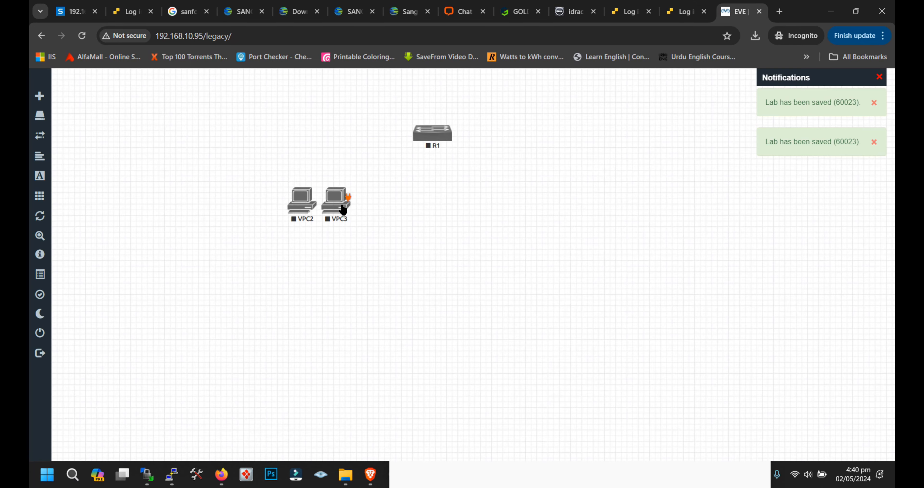
Step: Move VPC3 below and to the right of R1, then connect VPC2 eth0 to R1 e0/0 and VPC3 eth0 to R1 e0/1
{"action": "left_click_drag", "start_coordinate": [344, 209], "coordinate": [515, 272]}
{"action": "left_click_drag", "start_coordinate": [303, 205], "coordinate": [434, 135]}
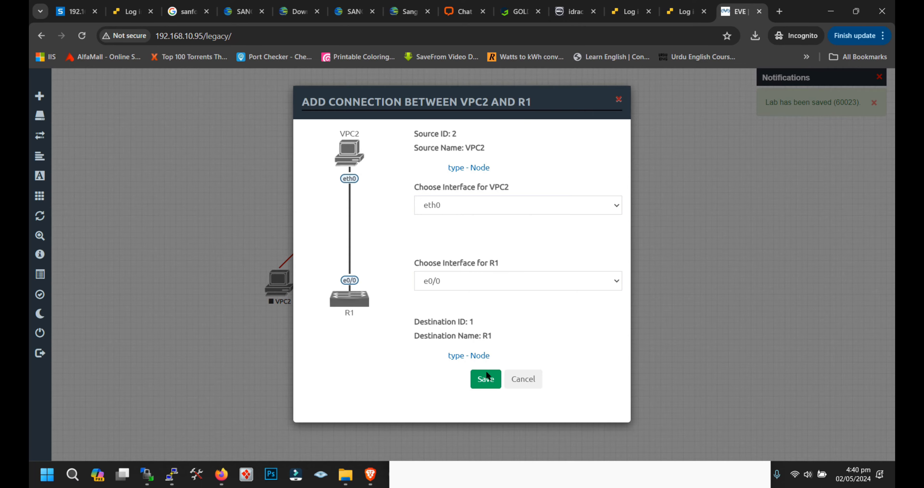
{"action": "key", "text": "Return"}
{"action": "left_click_drag", "start_coordinate": [518, 261], "coordinate": [438, 141]}
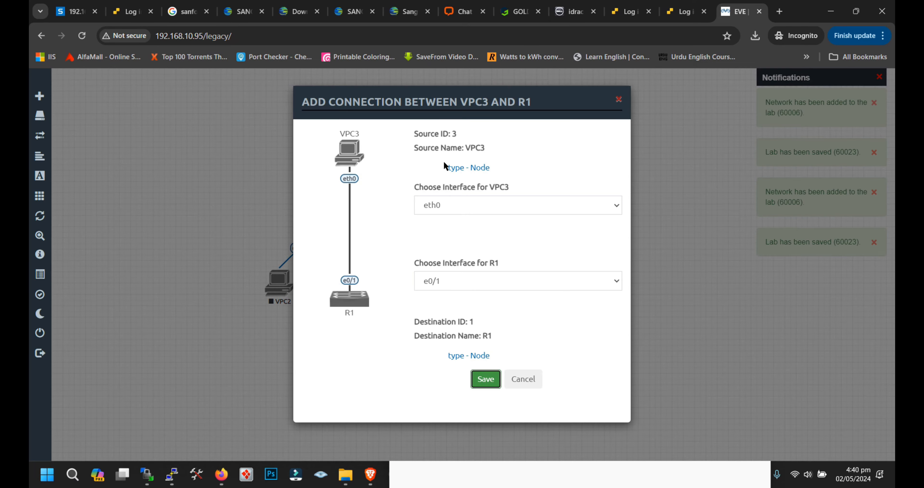
{"action": "key", "text": "Return"}
Step: Start the R1 switch node and open its console at the command prompt
{"action": "right_click", "coordinate": [389, 148]}
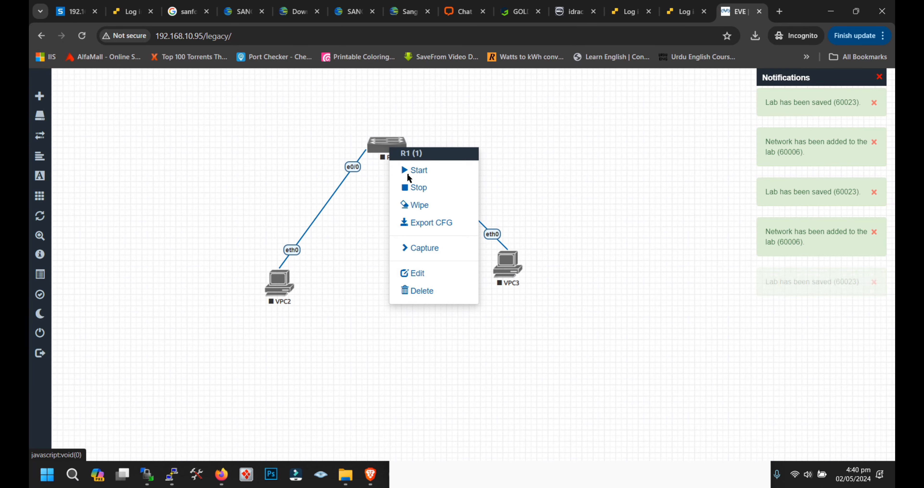
{"action": "left_click", "coordinate": [419, 171]}
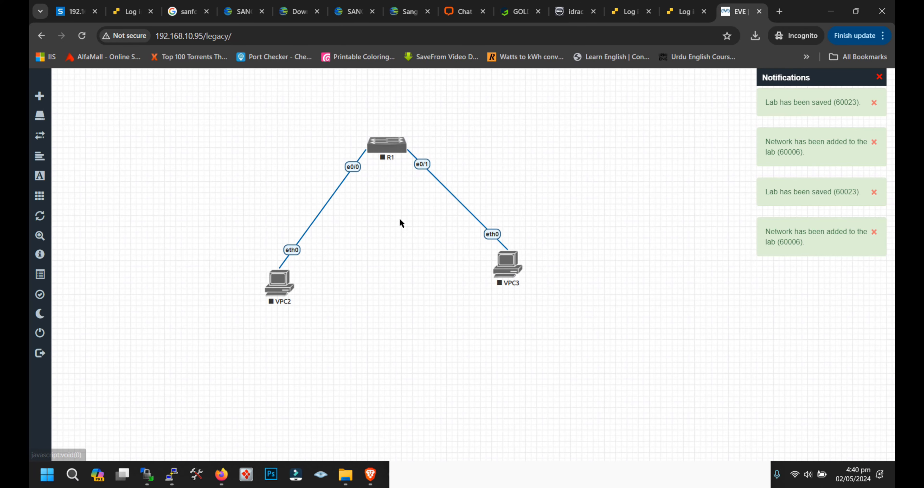
{"action": "left_click", "coordinate": [387, 145]}
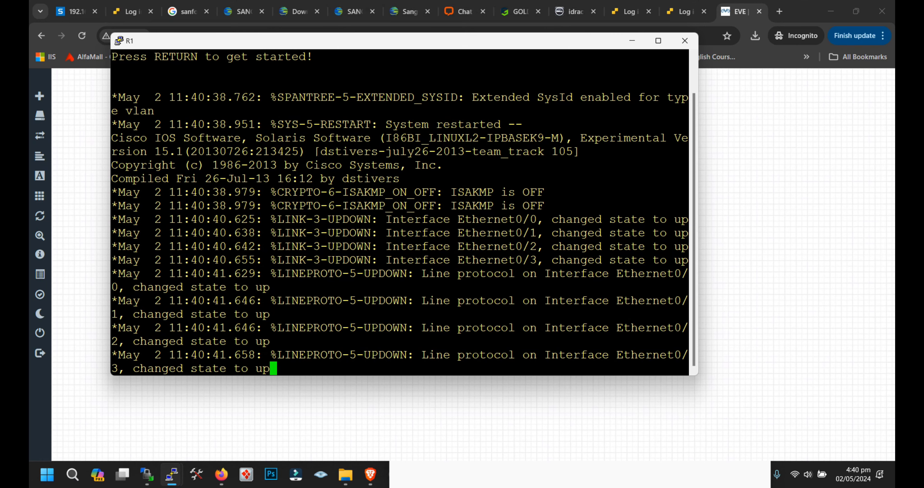
{"action": "key", "text": "Return"}
Step: Switch to Notepad and replace its text with "you can see that the" and, below it, "switch is loaded."
{"action": "key", "text": "alt+Tab"}
{"action": "key", "text": "alt+Tab"}
{"action": "left_click", "coordinate": [522, 470]}
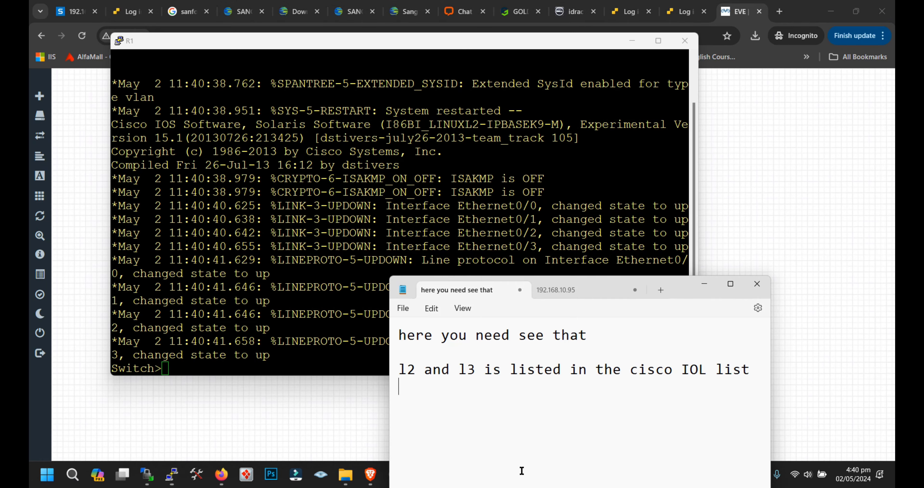
{"action": "key", "text": "ctrl+a"}
{"action": "type", "text": "you senn t"}
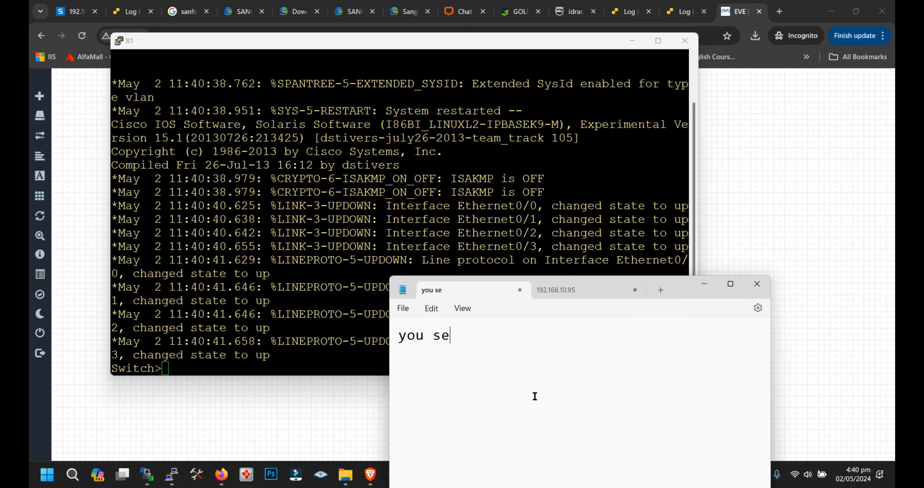
{"action": "key", "text": "BackSpace"}
{"action": "key", "text": "BackSpace"}
{"action": "key", "text": "BackSpace"}
{"action": "key", "text": "BackSpace"}
{"action": "key", "text": "BackSpace"}
{"action": "key", "text": "BackSpace"}
{"action": "type", "text": "can see that tyh"}
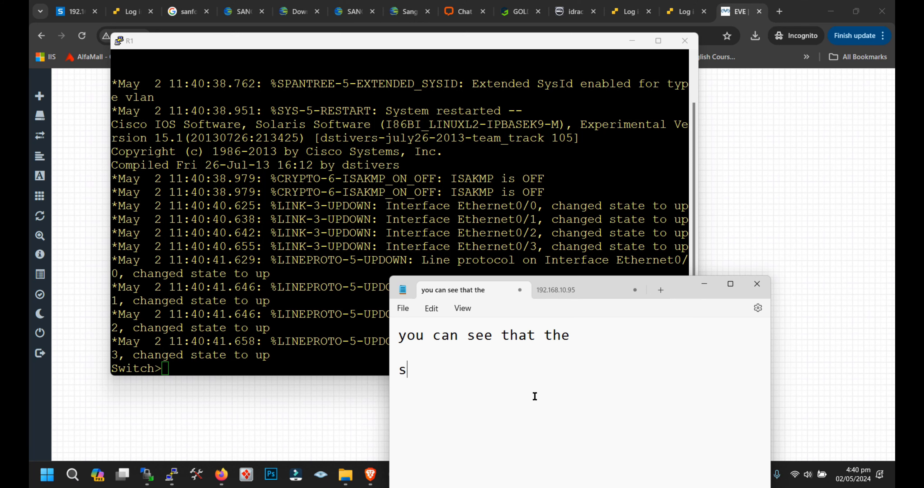
{"action": "type", "text": "witch is loadi"}
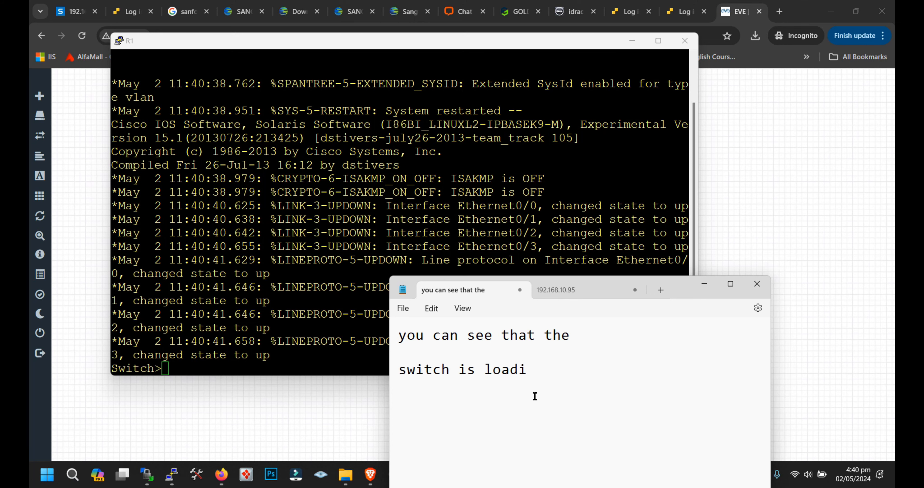
{"action": "type", "text": "ed."}
Step: Return to the R1 console and enter privileged mode with the enable command
{"action": "key", "text": "alt+Tab"}
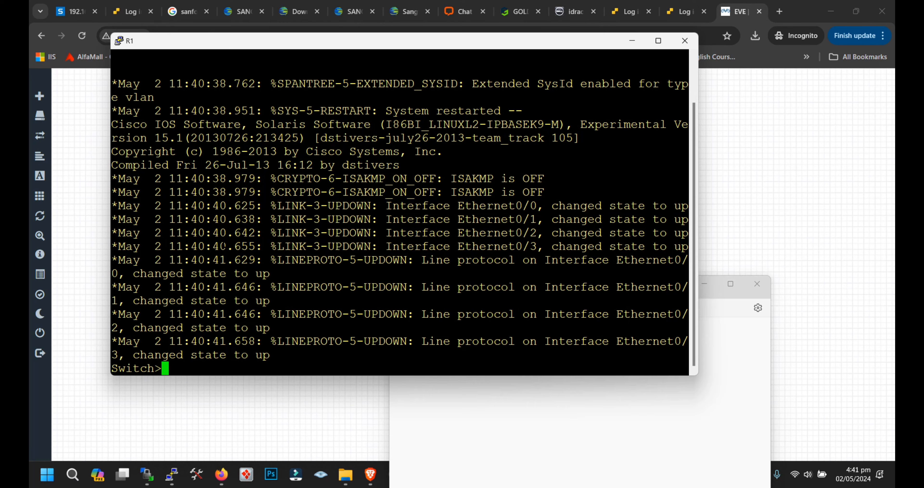
{"action": "key", "text": "Return"}
{"action": "key", "text": "Return"}
{"action": "key", "text": "Return"}
{"action": "type", "text": "eb"}
{"action": "key", "text": "Return"}
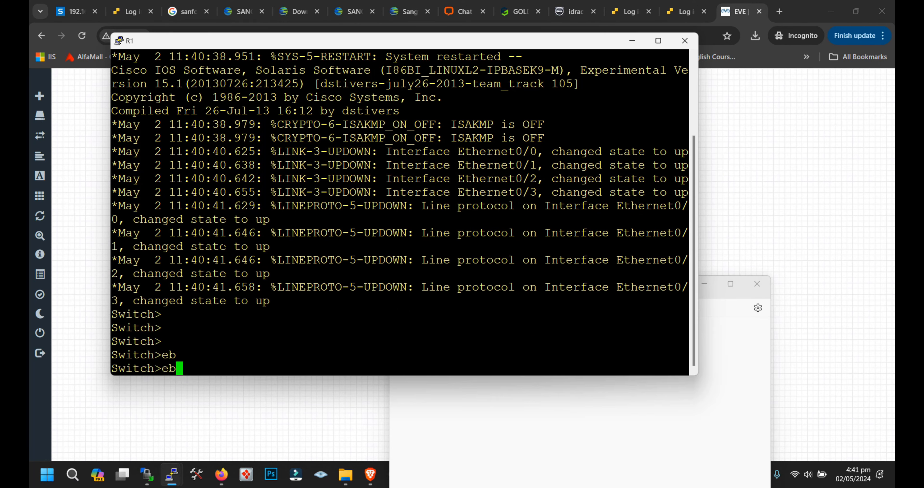
{"action": "type", "text": "en"}
{"action": "key", "text": "Tab"}
{"action": "key", "text": "Return"}
Step: List the switch's VLANs with the command show vlan brief
{"action": "type", "text": "sho"}
{"action": "key", "text": "Tab"}
{"action": "type", "text": "vl"}
{"action": "key", "text": "Tab"}
{"action": "type", "text": "br"}
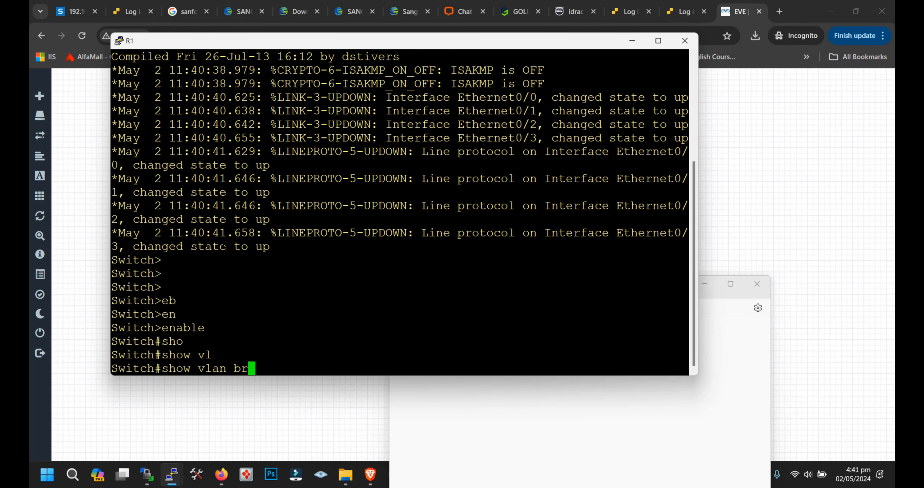
{"action": "key", "text": "Tab"}
{"action": "key", "text": "Return"}
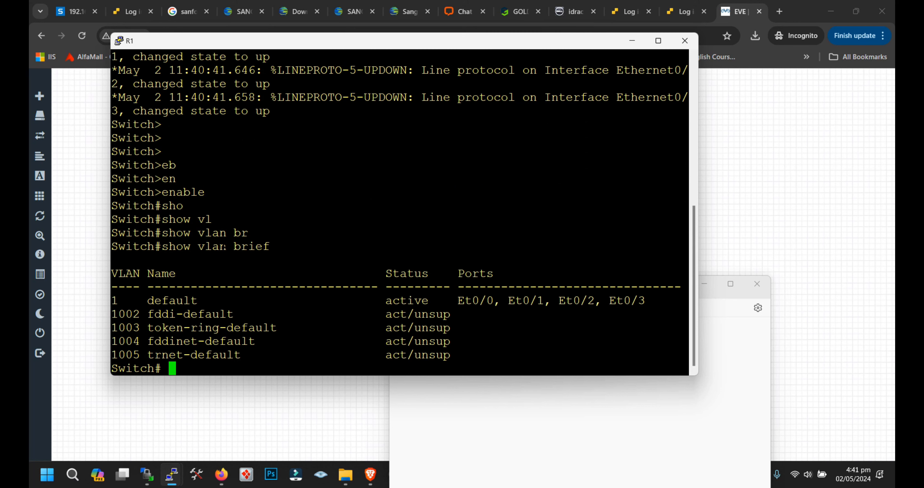
Step: Move the Notepad window up and replace its text with "that way you can put the switch images"
{"action": "left_click", "coordinate": [456, 392]}
{"action": "left_click_drag", "start_coordinate": [670, 288], "coordinate": [684, 198]}
{"action": "key", "text": "ctrl+a"}
{"action": "type", "text": "that"}
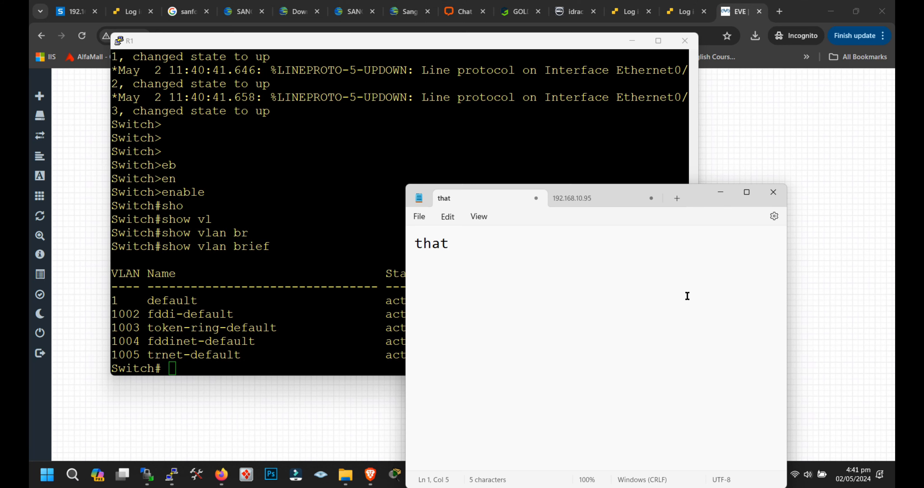
{"action": "type", "text": " way y"}
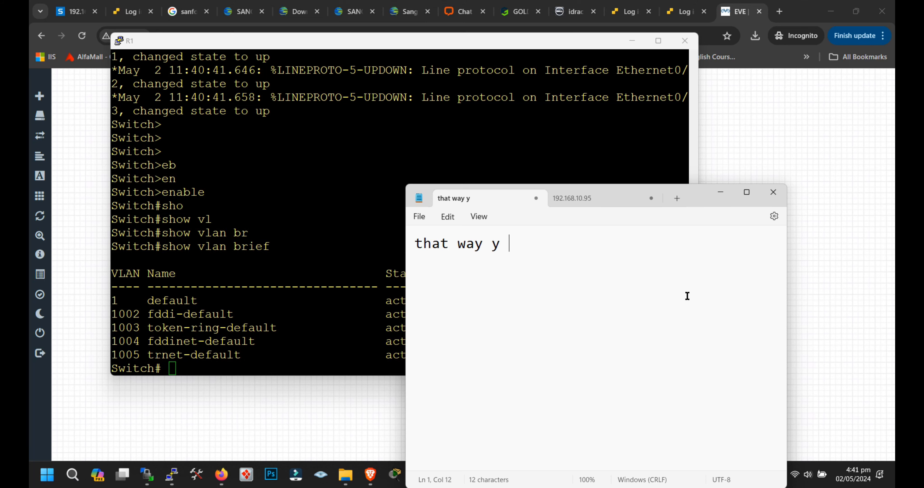
{"action": "type", "text": "u ou ca"}
{"action": "key", "text": "BackSpace"}
{"action": "key", "text": "BackSpace"}
{"action": "key", "text": "BackSpace"}
{"action": "key", "text": "BackSpace"}
{"action": "type", "text": "ou can put the "}
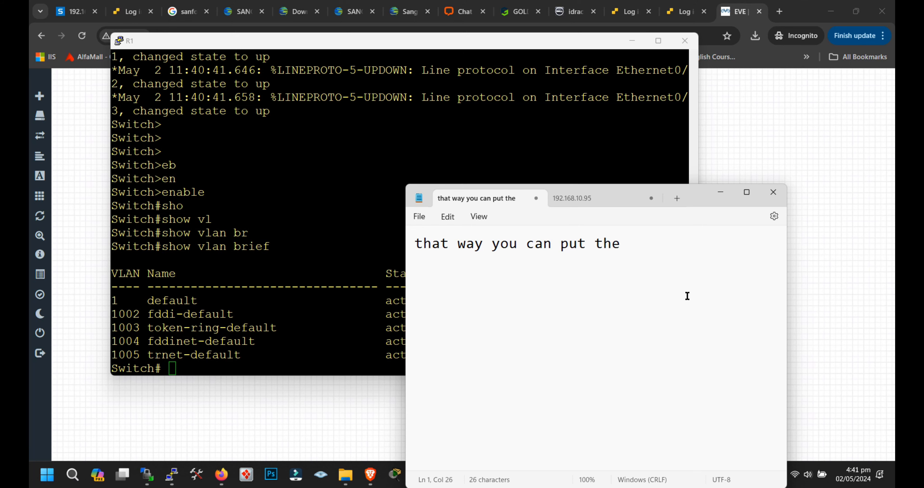
{"action": "type", "text": "switch i"}
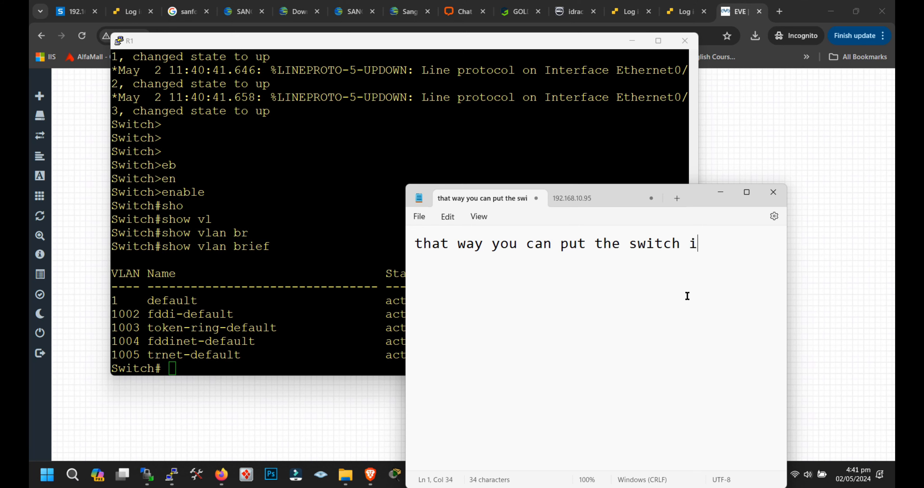
{"action": "type", "text": "mages"}
Step: Add the closing line "into the EVENG-Server." to the Notepad text, leaving one blank line above it
{"action": "key", "text": "Return"}
{"action": "key", "text": "Return"}
{"action": "type", "text": "into the "}
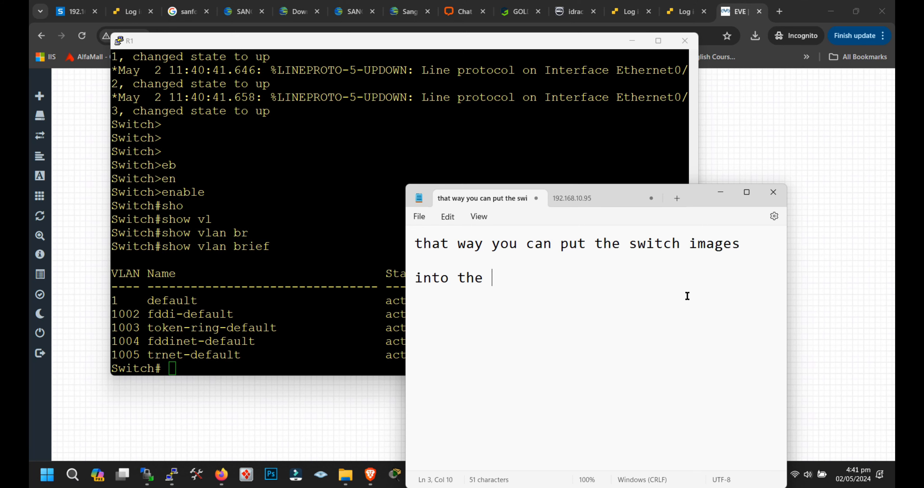
{"action": "type", "text": "eVENG-Server."}
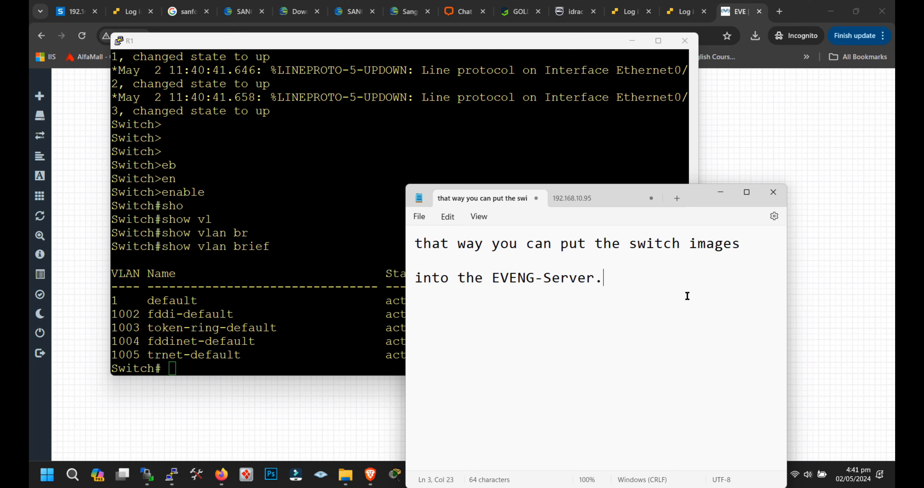